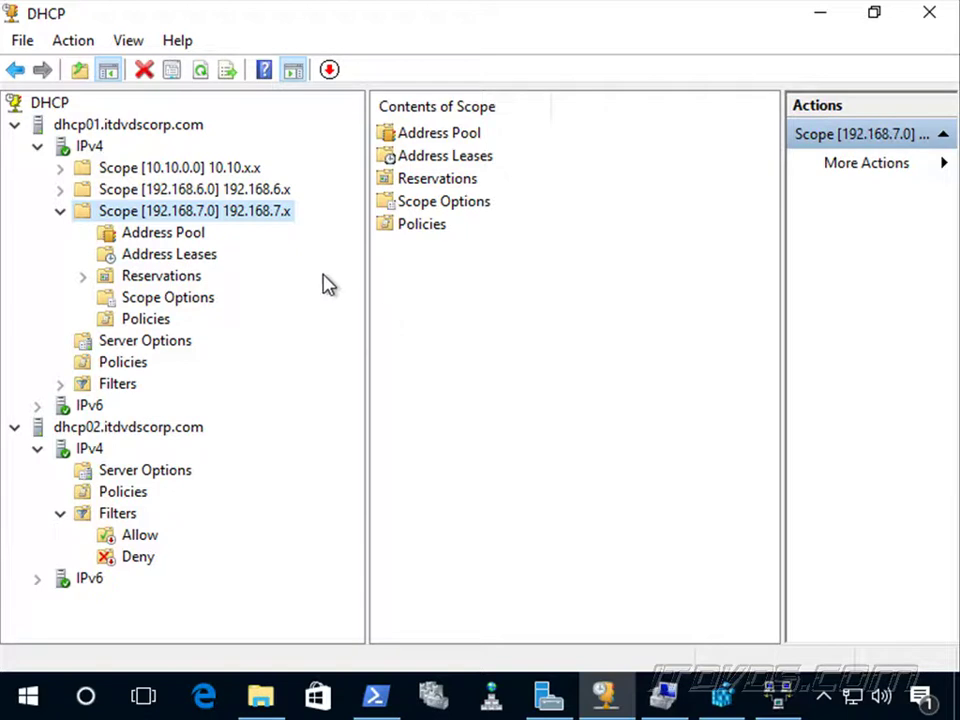
right_click(88, 147)
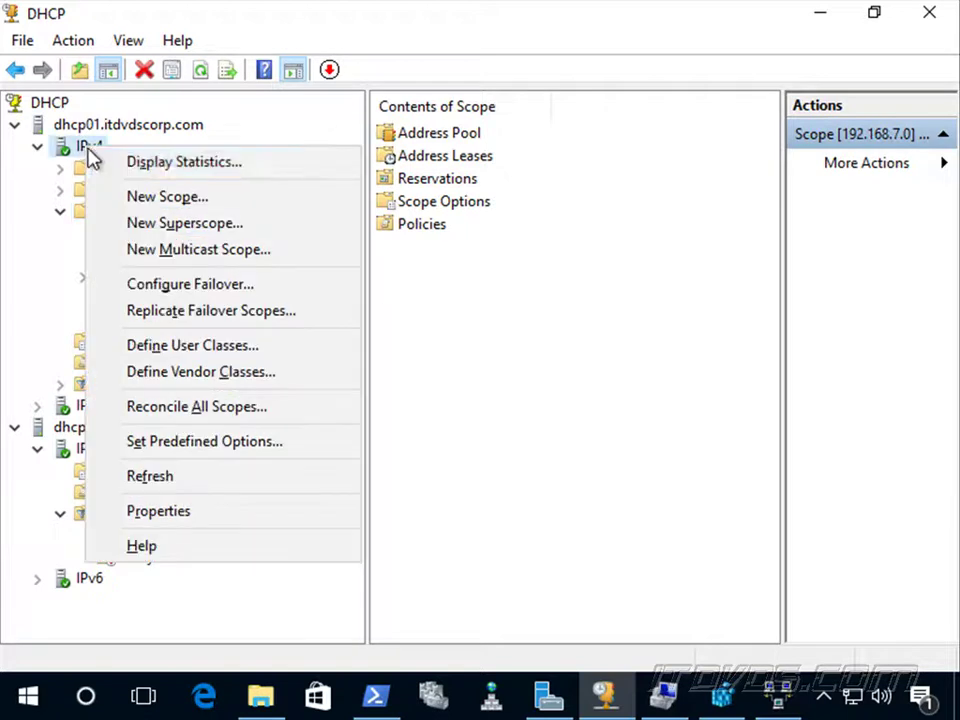
click(277, 292)
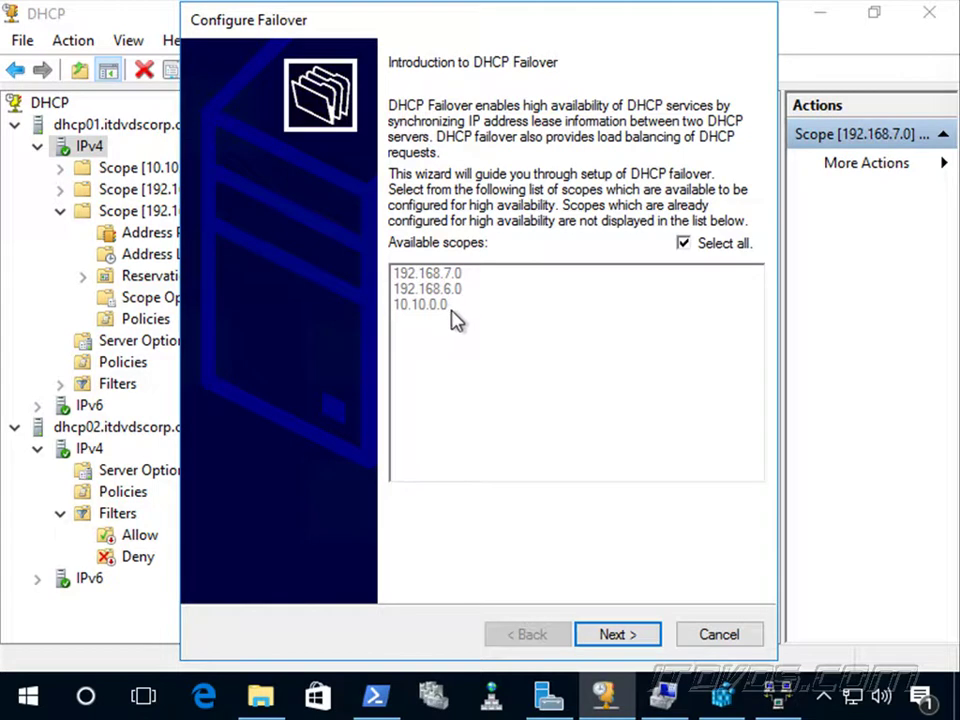
click(684, 244)
click(684, 243)
click(445, 279)
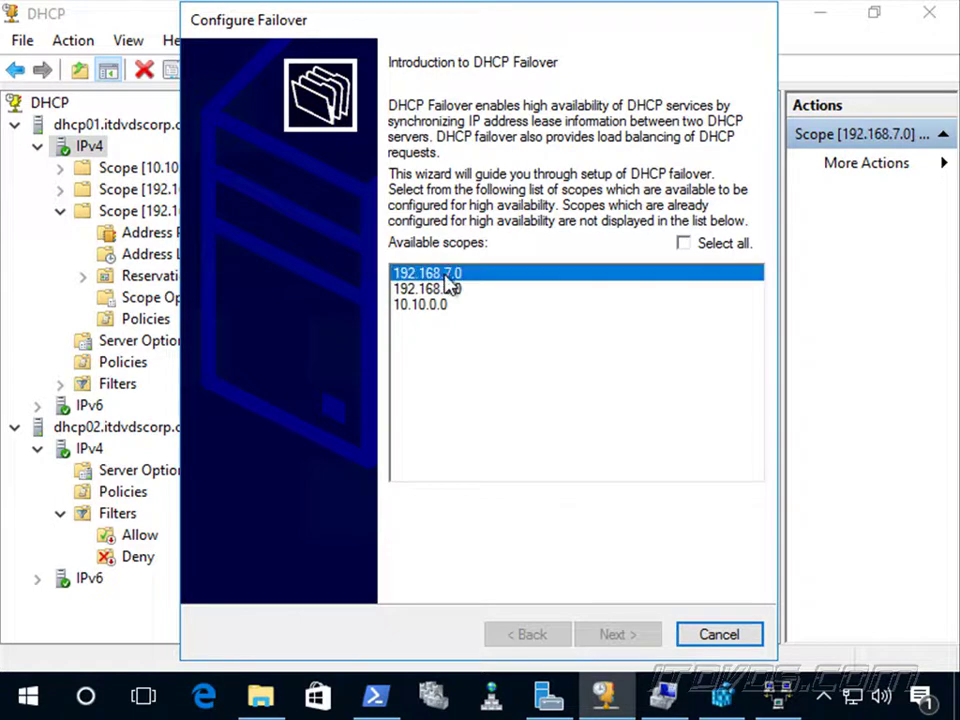
ctrl+click(458, 292)
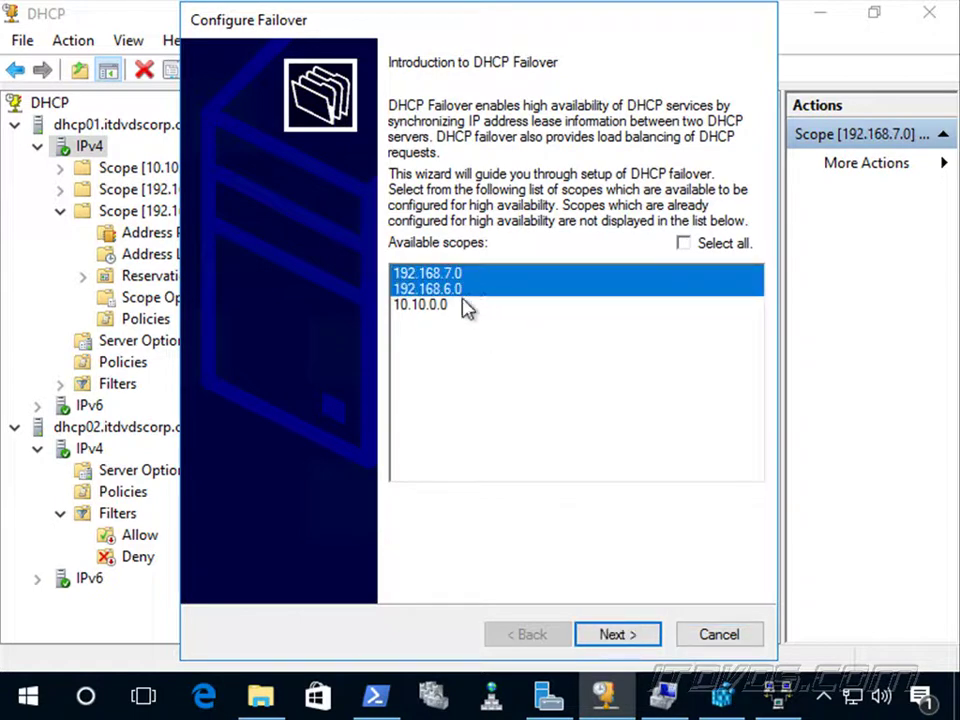
click(727, 633)
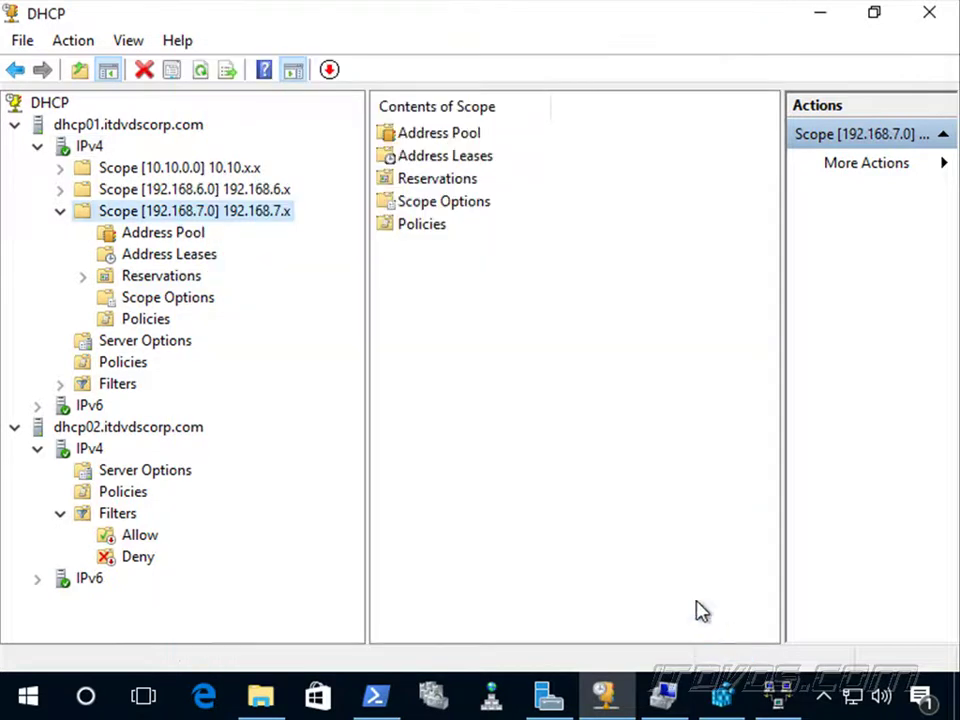
- Start configuring failover for the 192.168.7.0 scope on dhcp01, with dhcp02.itdvdscorp.com as the partner server
right_click(201, 222)
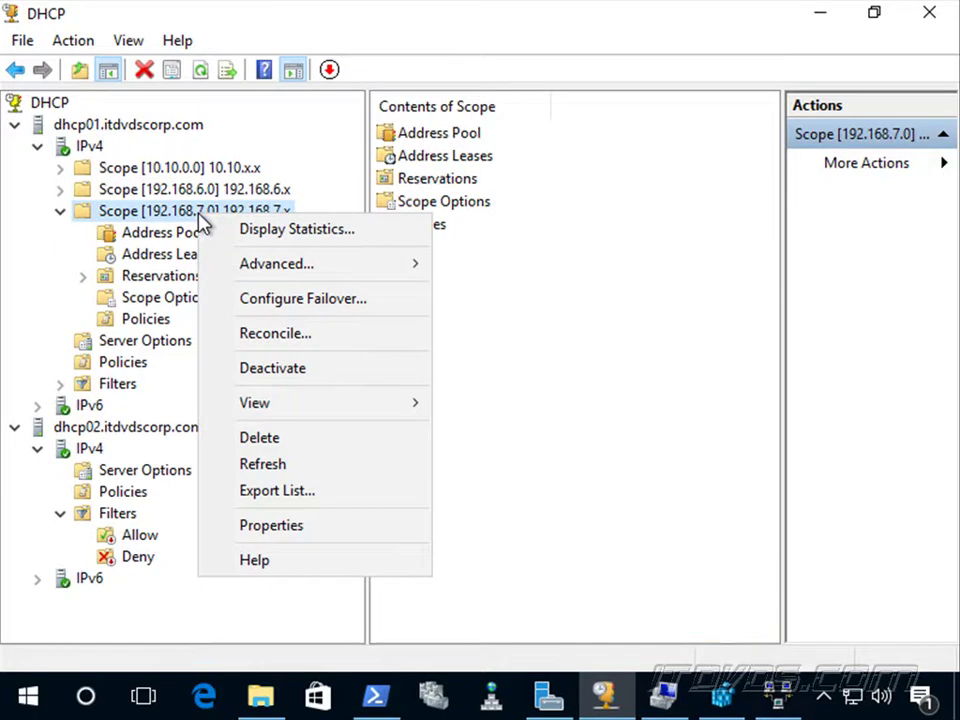
click(362, 300)
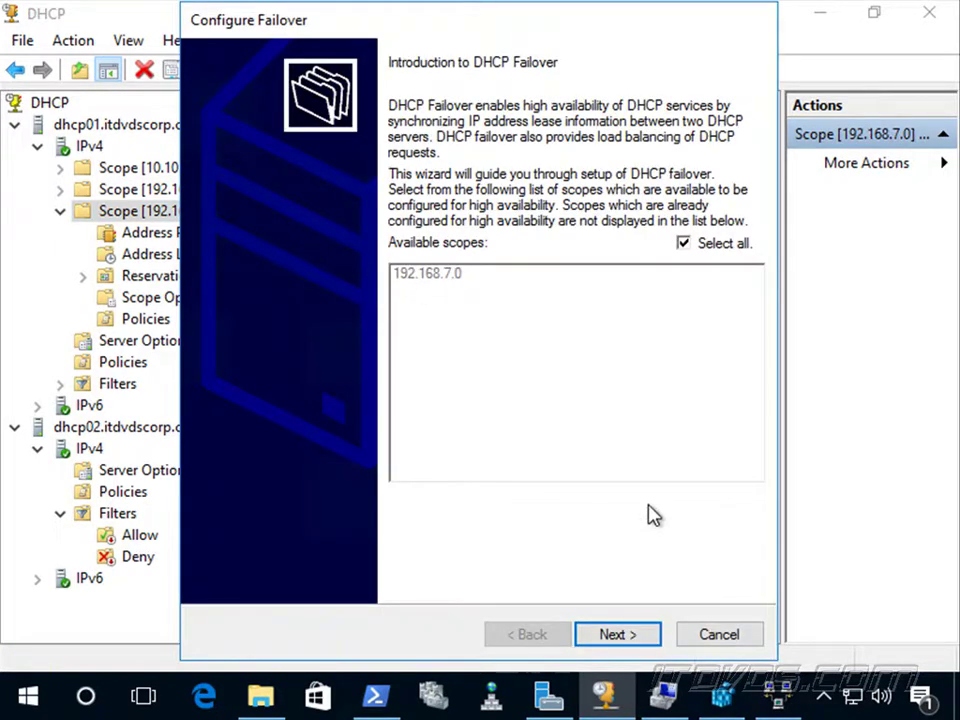
click(636, 634)
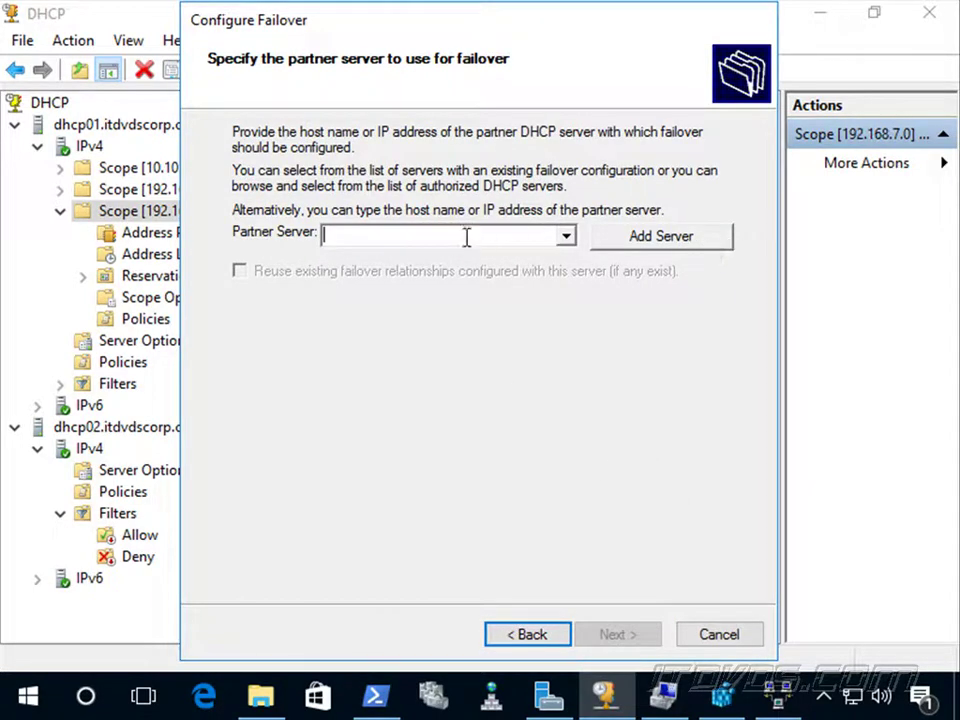
text(dhcp02.itdvdscorp.com)
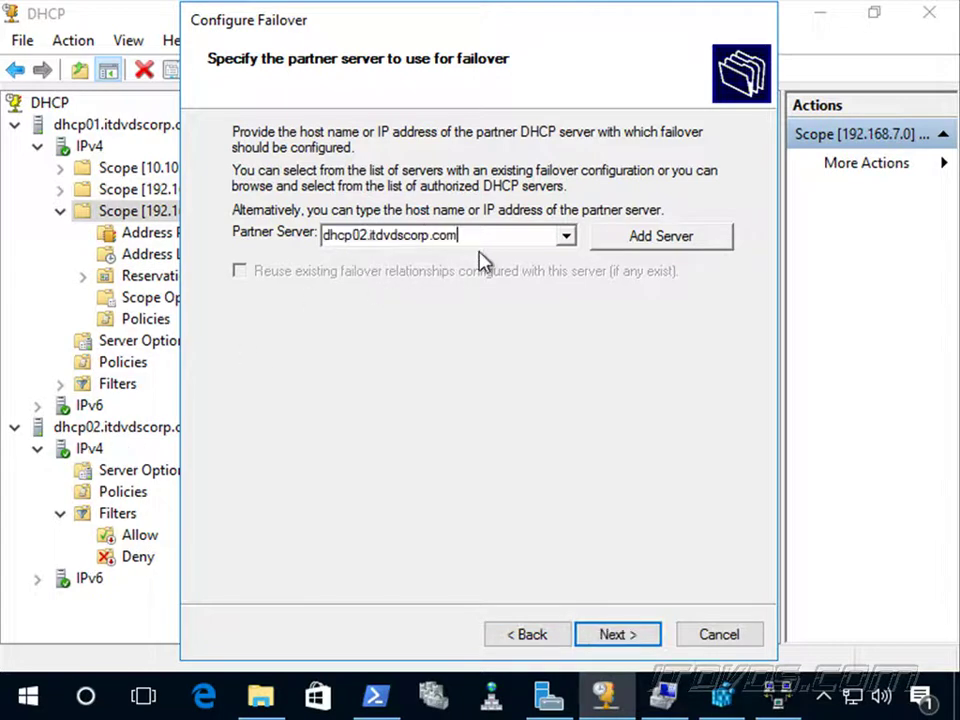
click(614, 635)
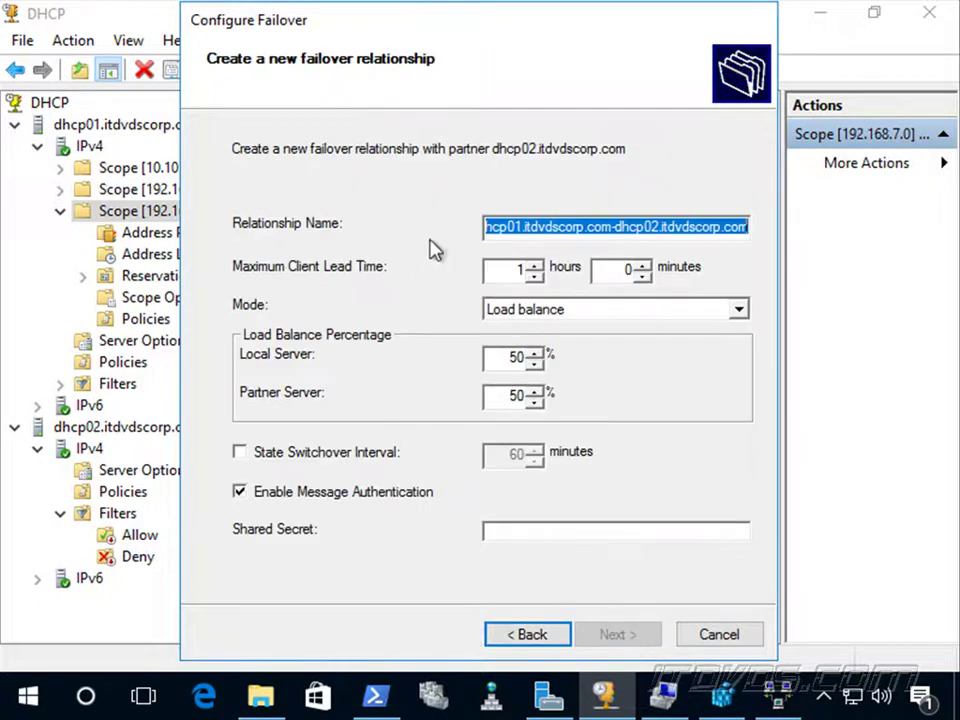
click(539, 227)
drag(540, 225, 490, 240)
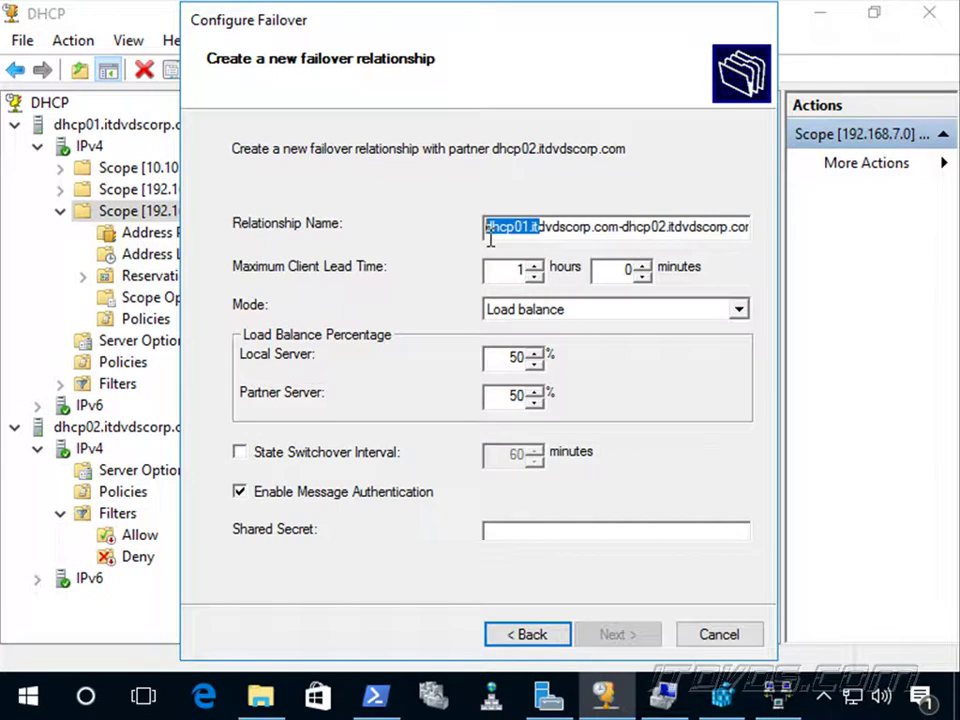
click(516, 227)
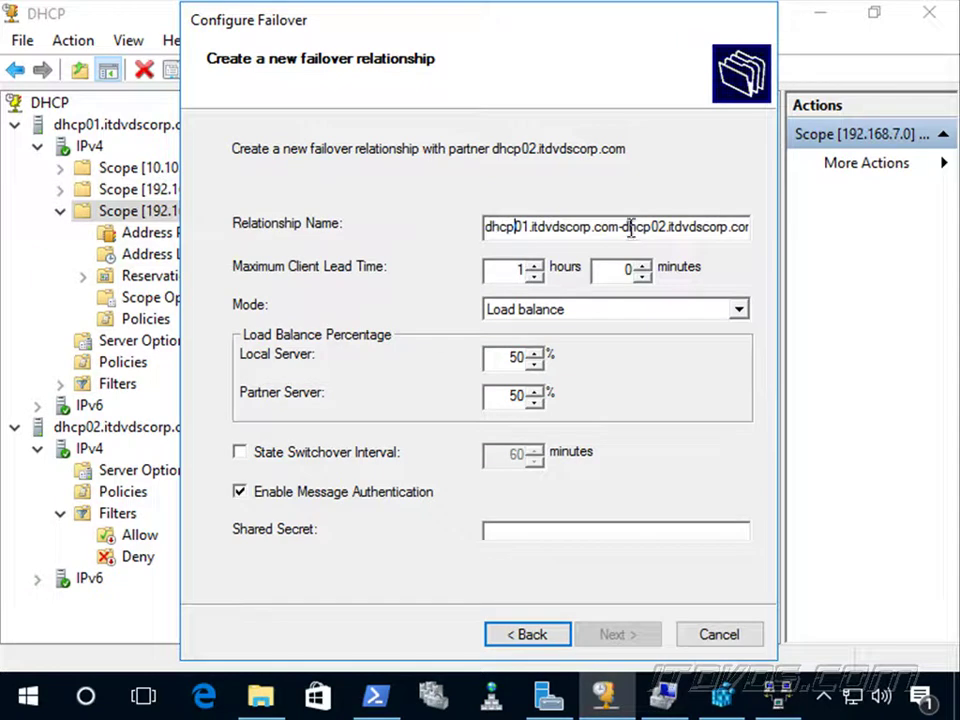
drag(626, 227, 716, 224)
click(720, 228)
- Keep the failover mode on Load balance and set the local server's load balance percentage to 75%
click(738, 309)
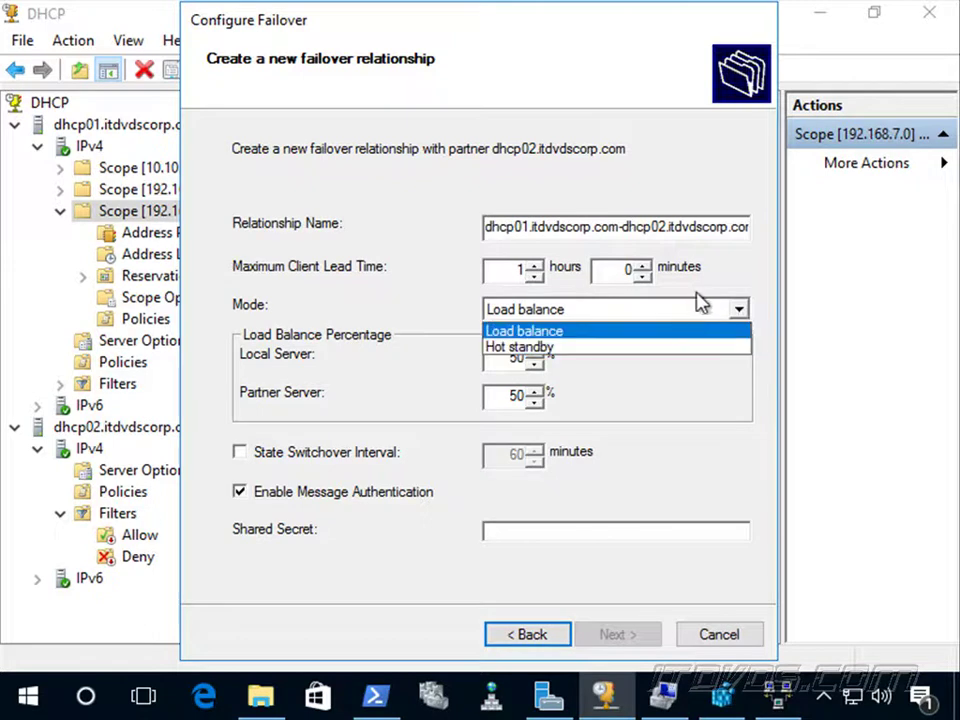
click(636, 315)
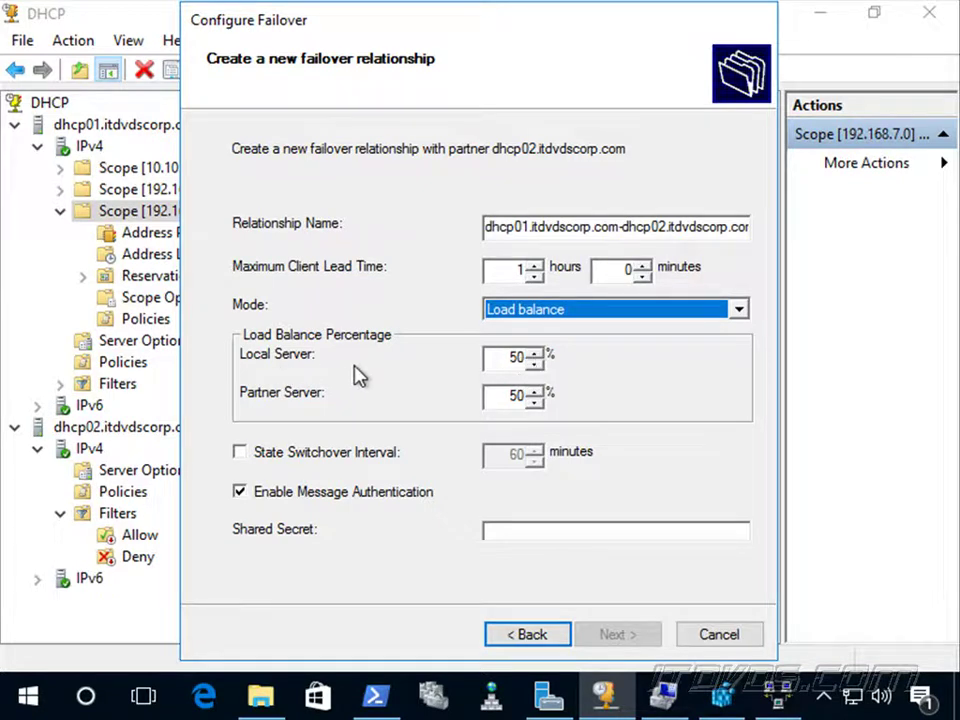
double_click(525, 358)
text(75)
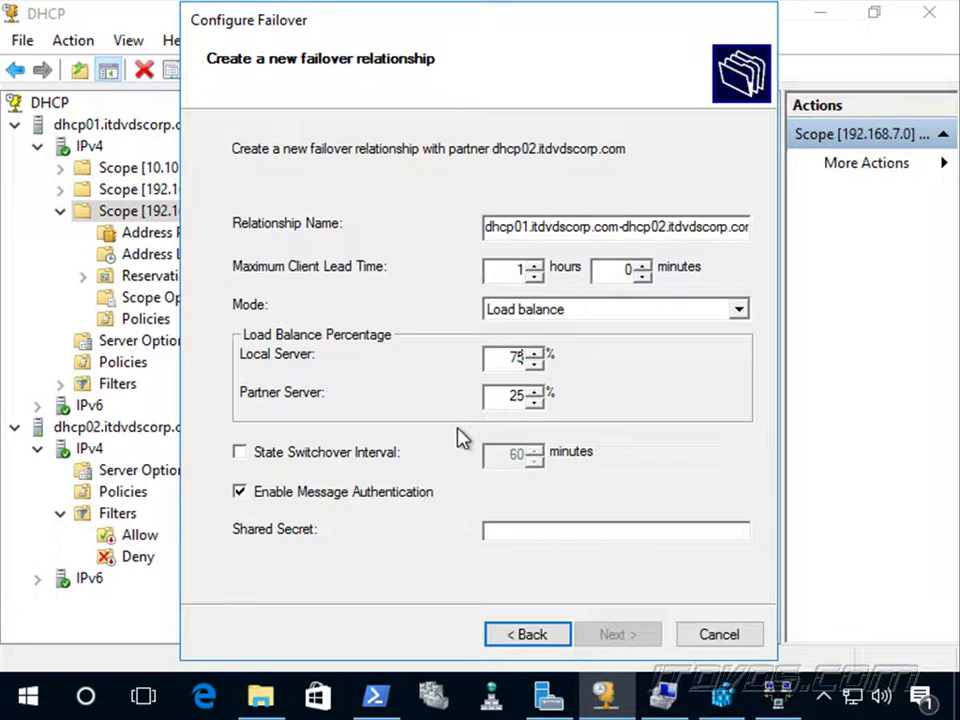
- Try Hot standby as the failover mode, choosing Active and then Standby as the partner server's role
click(739, 309)
click(624, 350)
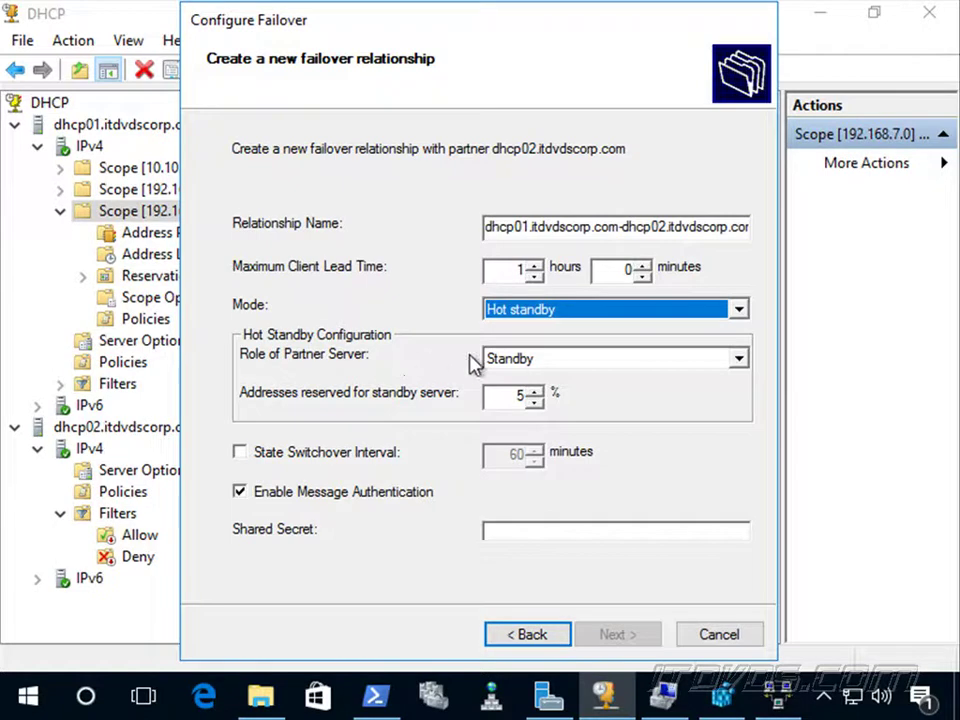
click(548, 367)
click(553, 380)
click(535, 368)
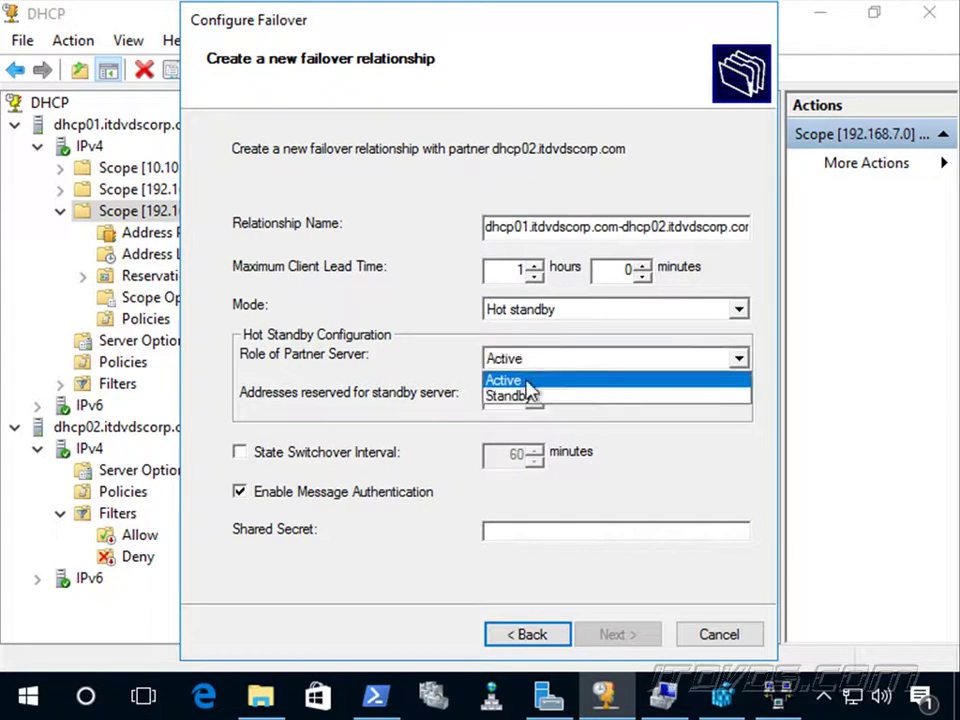
click(515, 396)
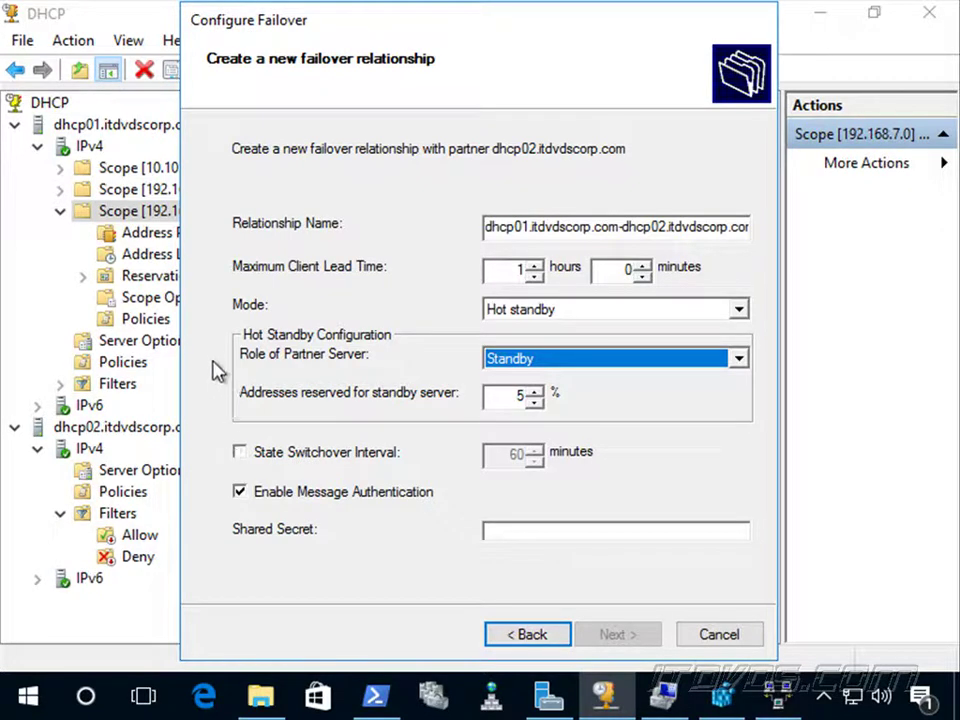
- Enable the state switchover interval and set the failover mode to Load balance
click(248, 455)
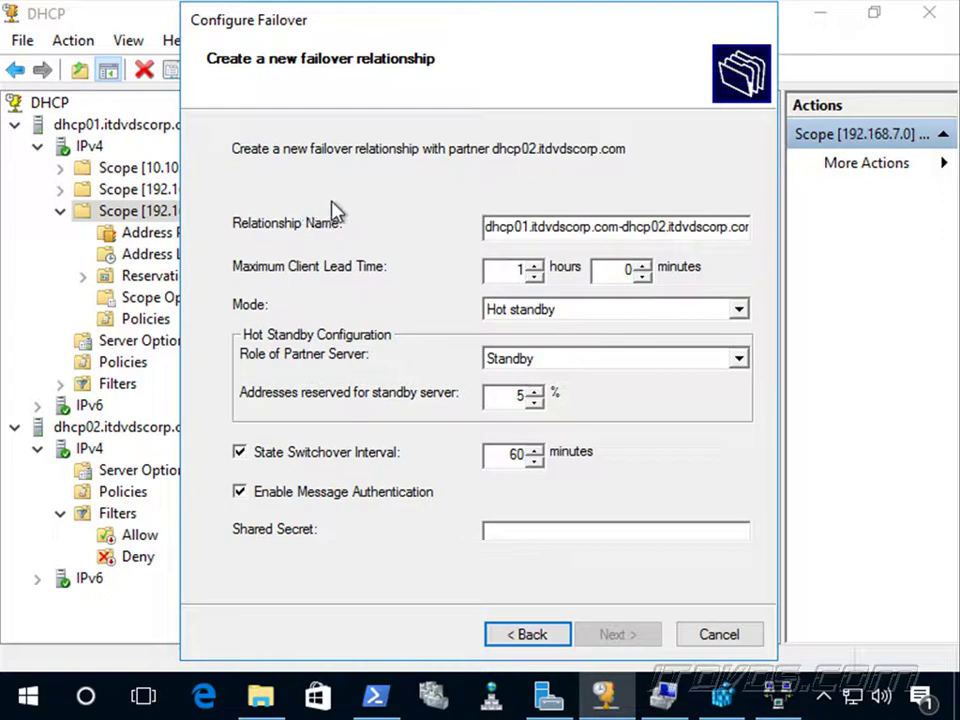
click(580, 311)
click(569, 333)
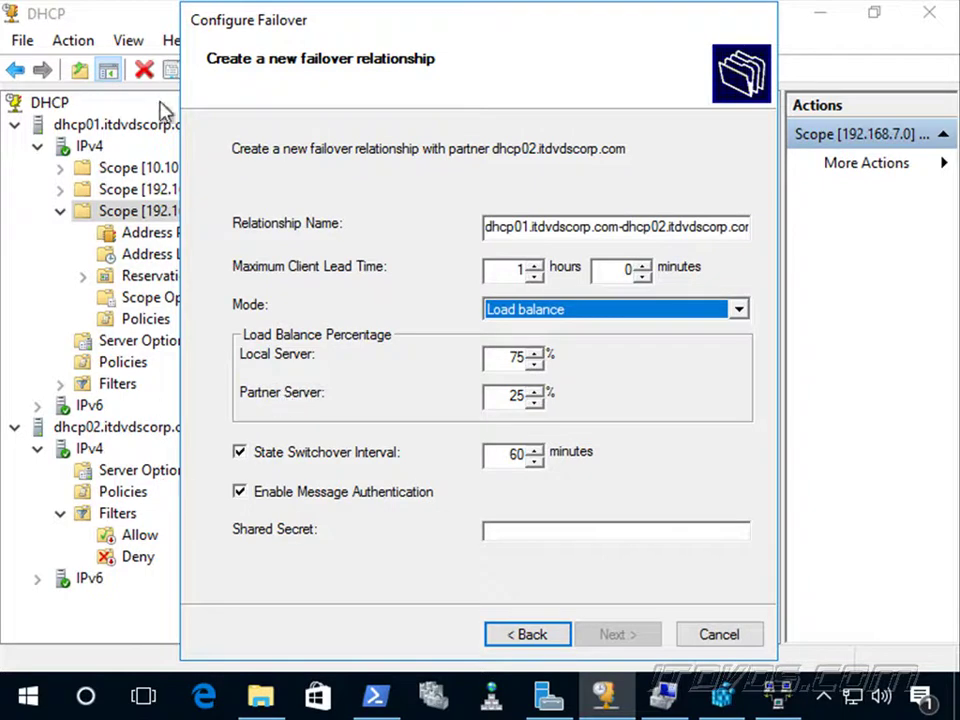
- Enter the shared secret for message authentication, complete the failover configuration and close the progress log
click(592, 534)
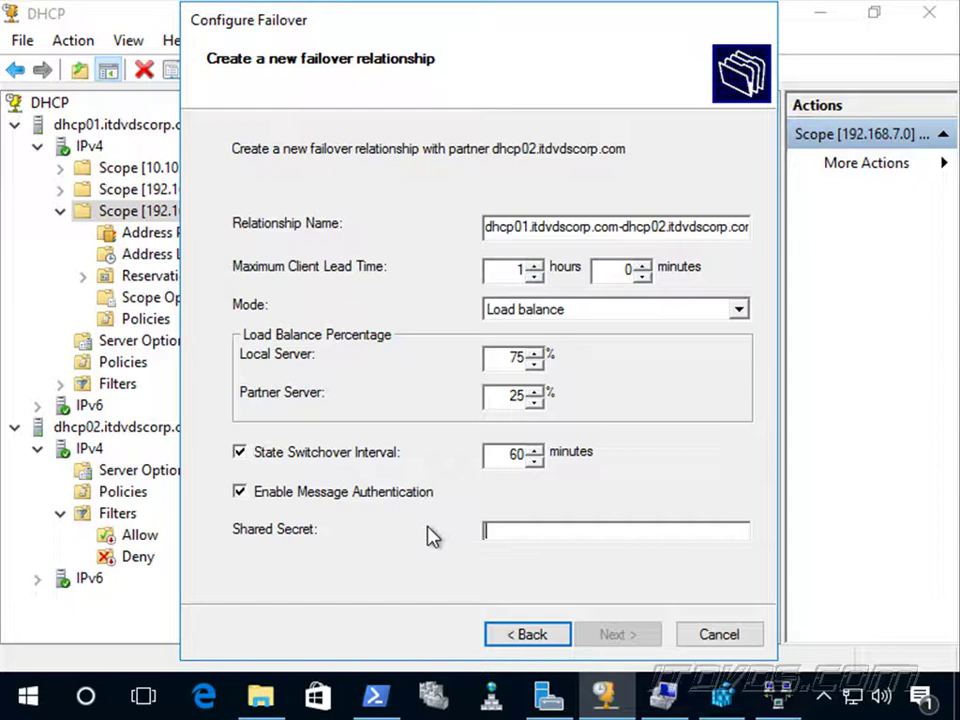
key(ctrl+v)
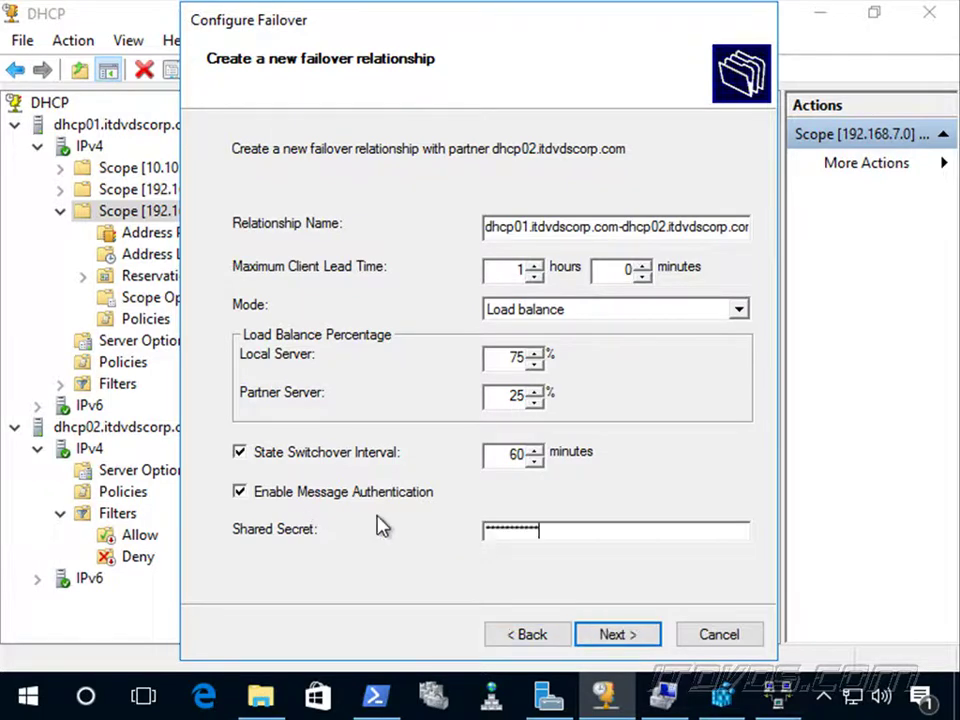
click(617, 635)
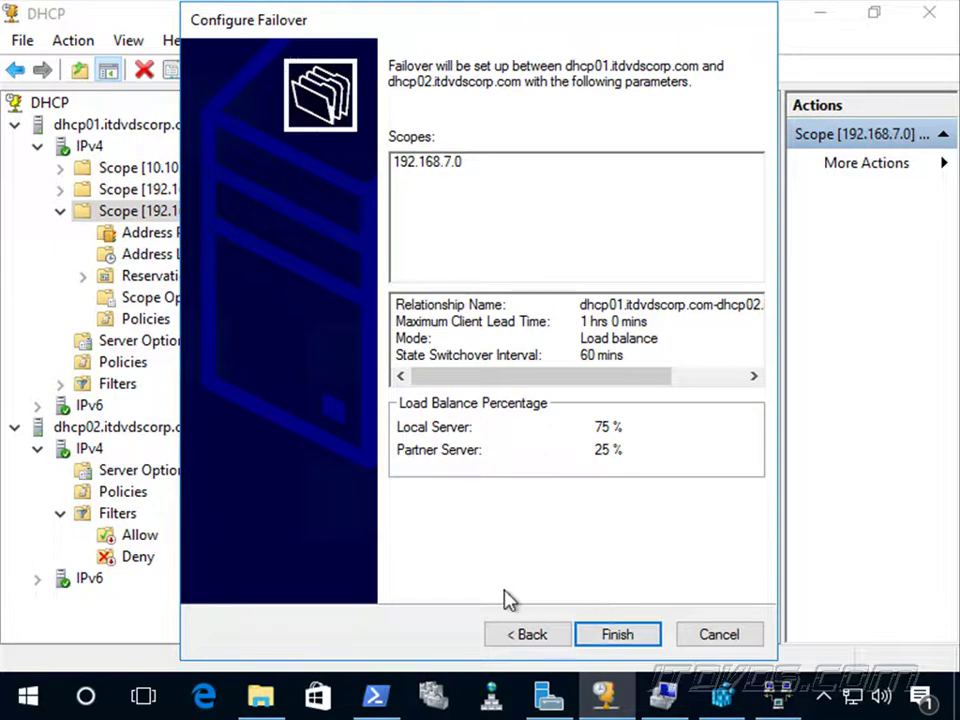
click(629, 636)
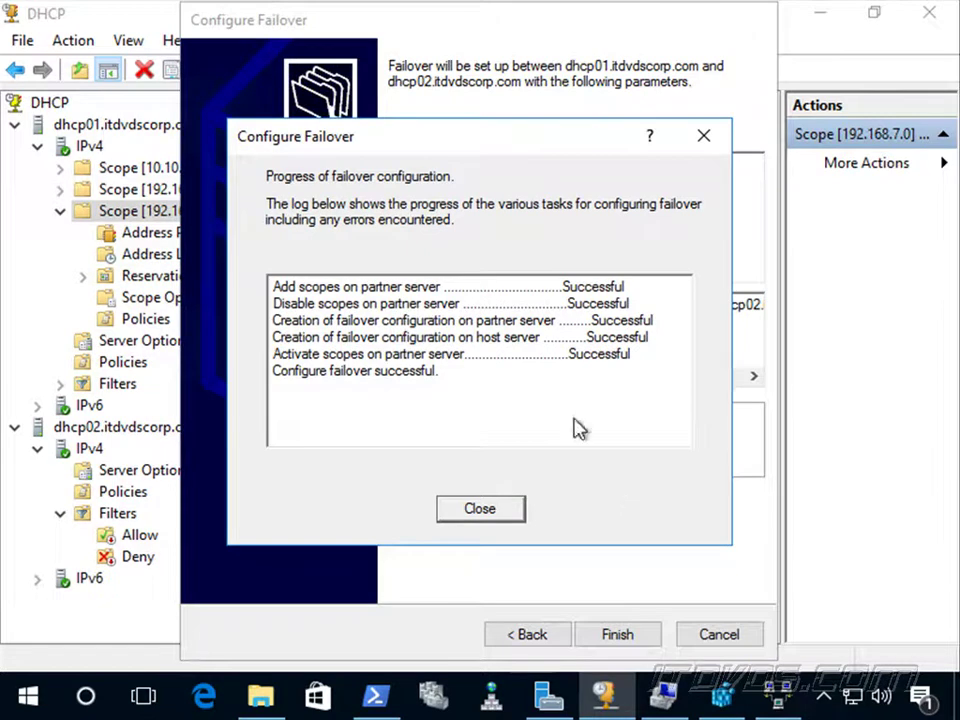
click(480, 506)
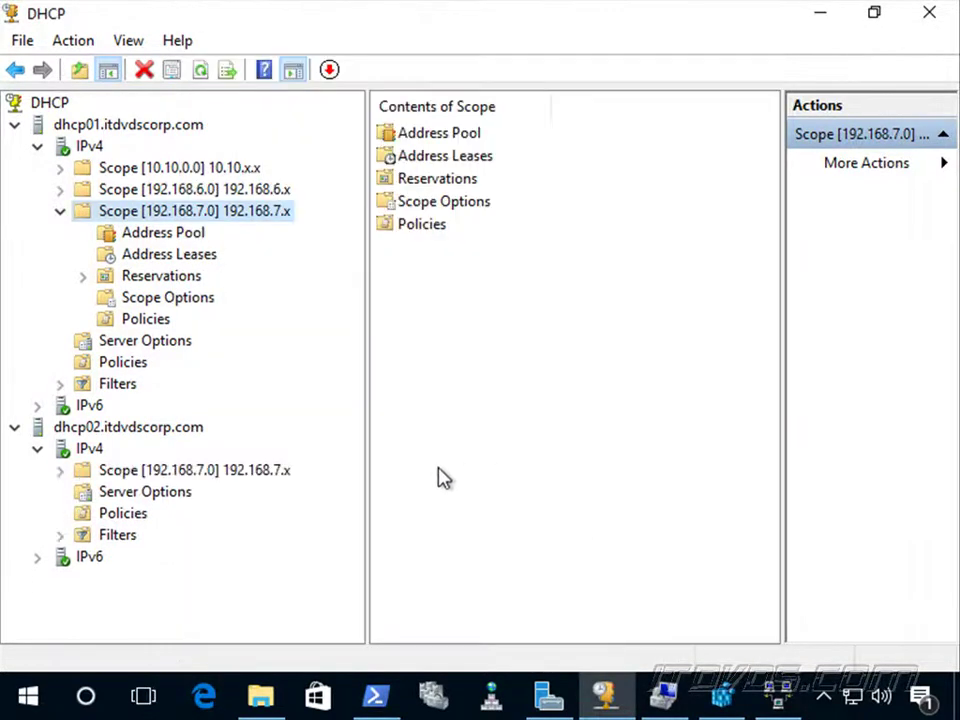
- Refresh the IPv4 node of dhcp02.itdvdscorp.com
click(90, 450)
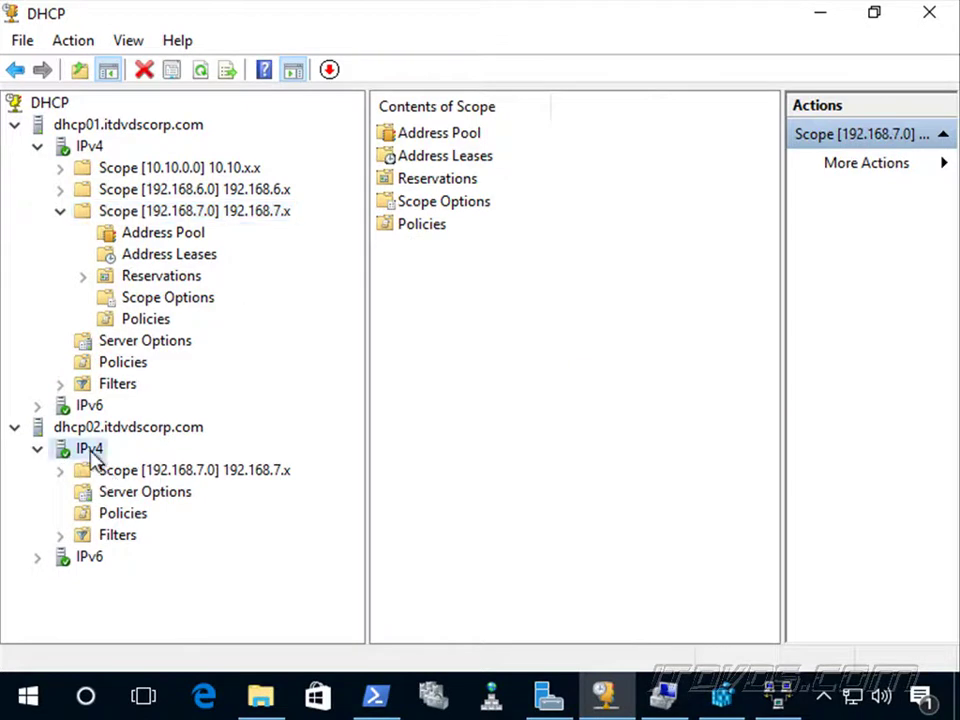
right_click(94, 452)
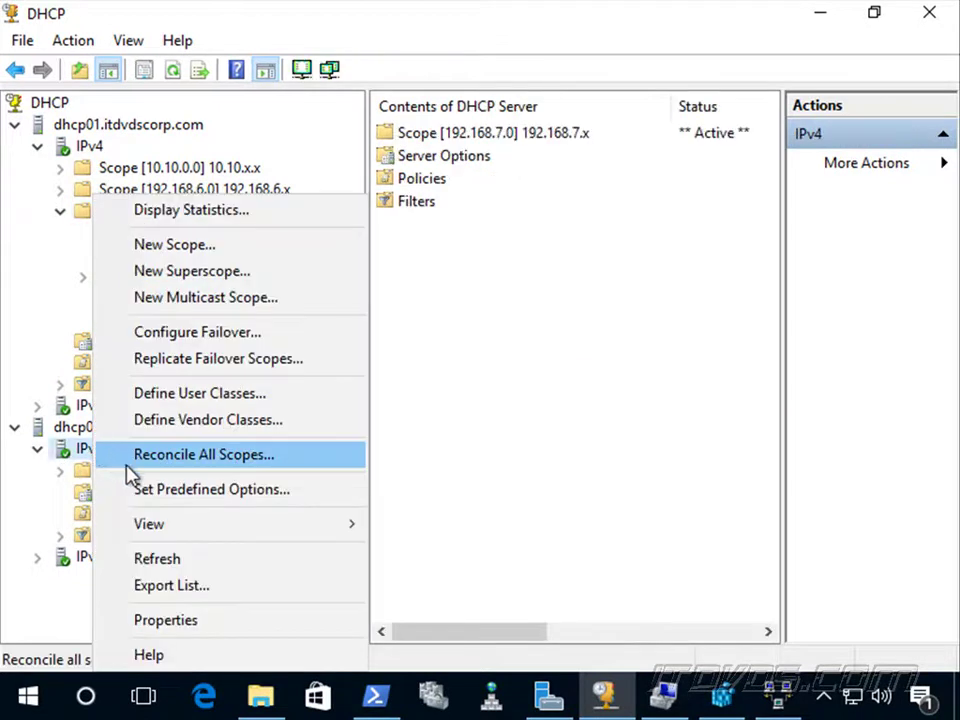
click(193, 566)
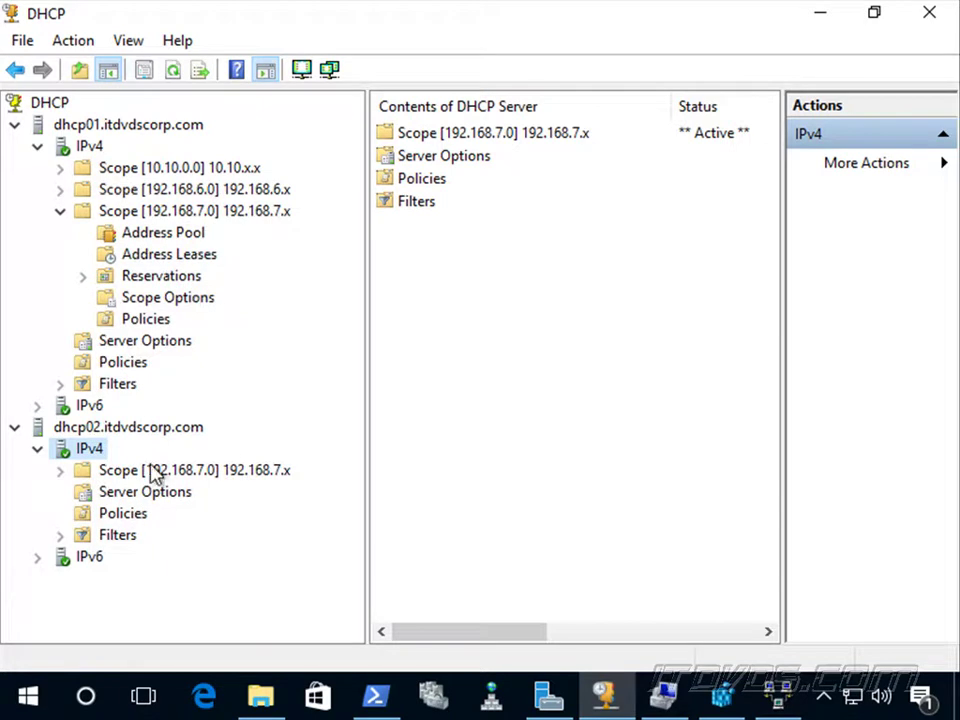
- Refresh the address leases of the 192.168.7.x scope on dhcp02 and compare them with the same scope's leases on dhcp01
double_click(150, 472)
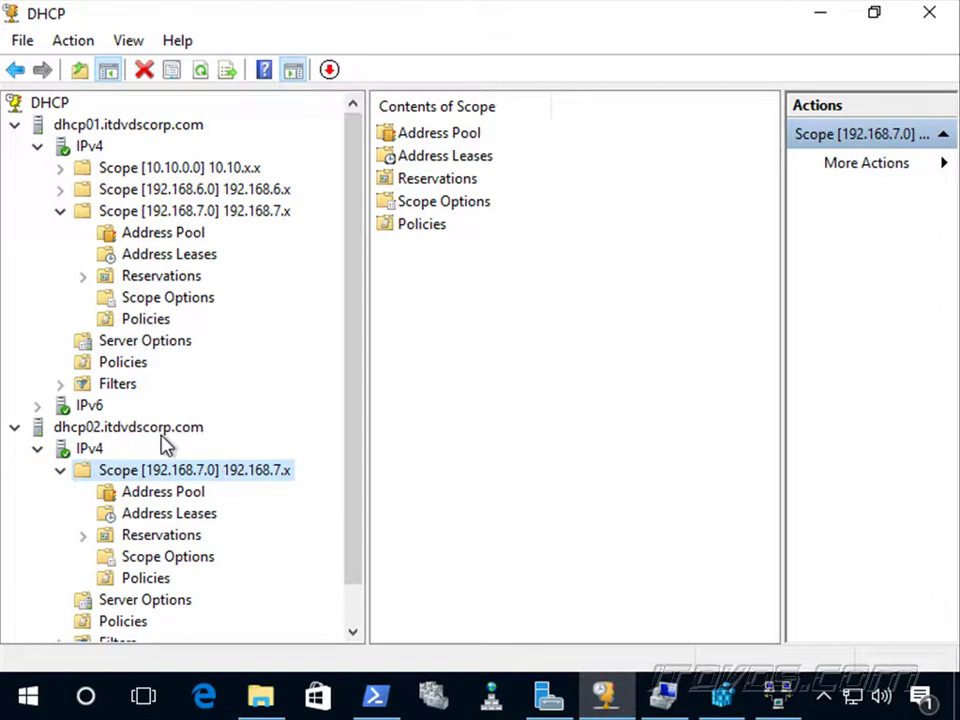
click(181, 517)
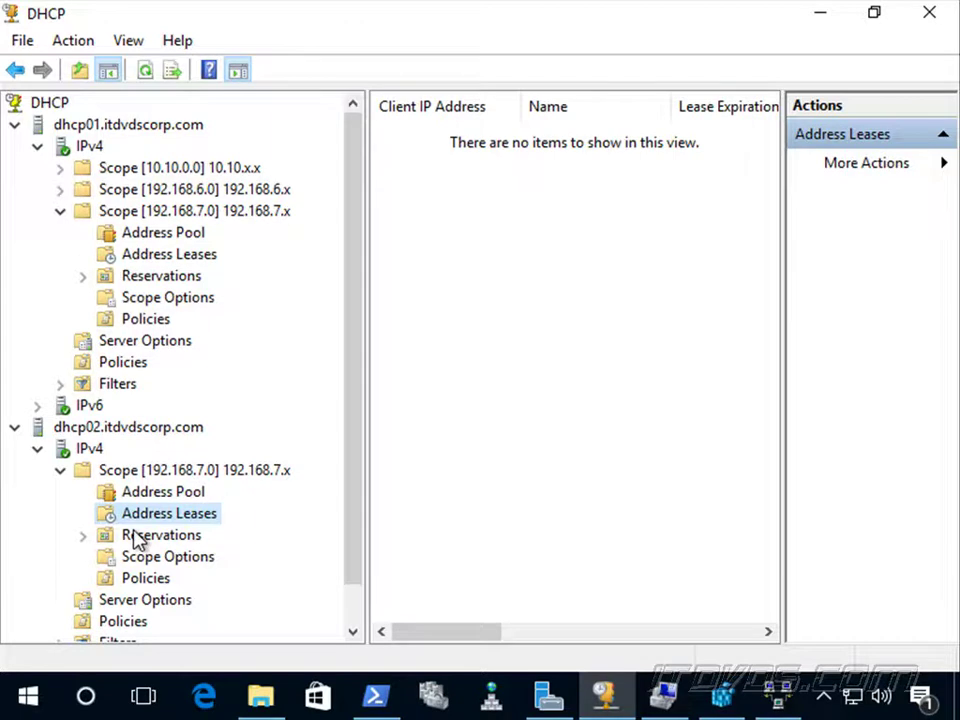
key(F5)
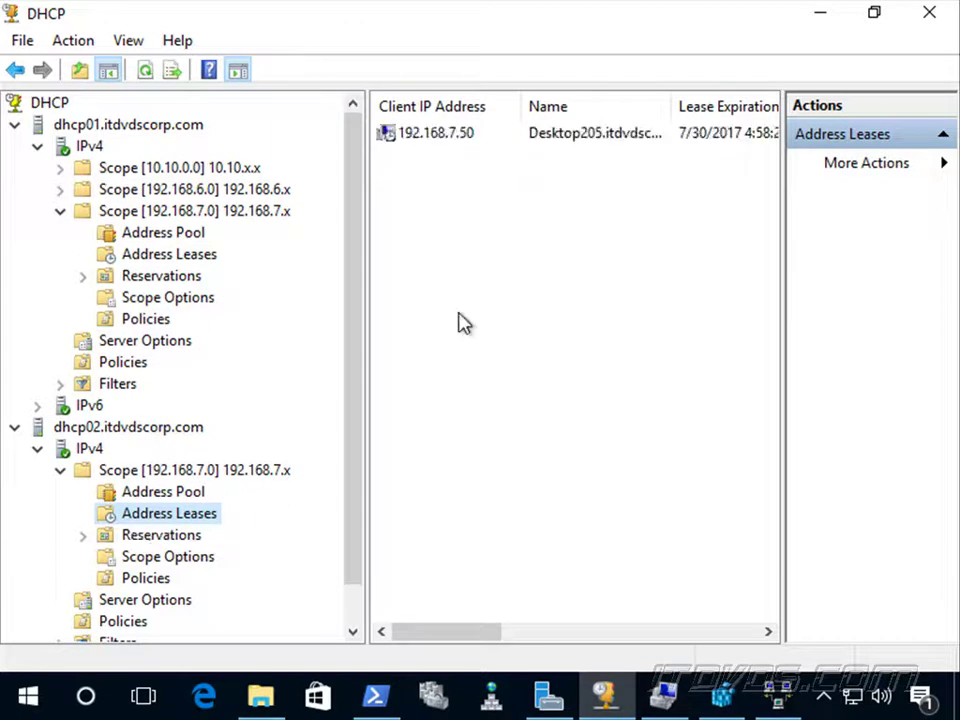
click(628, 135)
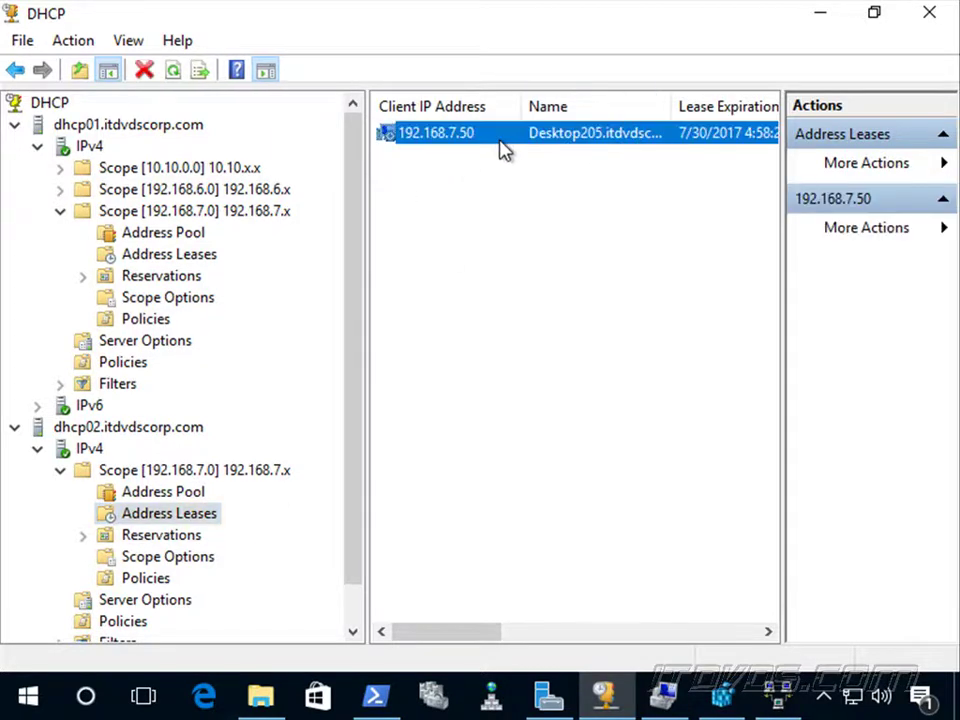
click(184, 258)
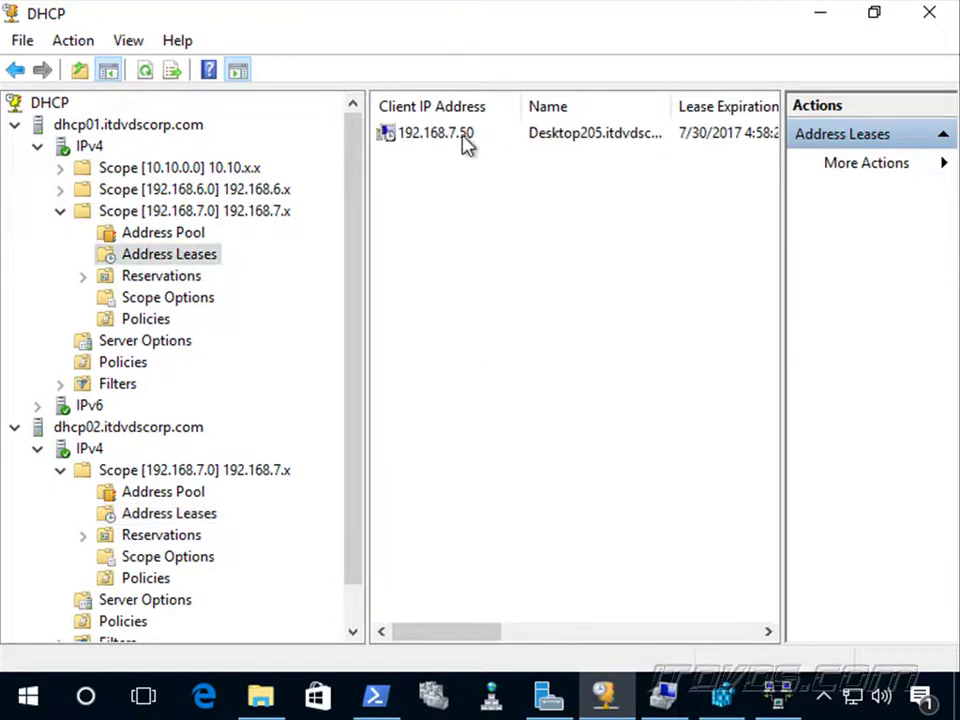
click(548, 137)
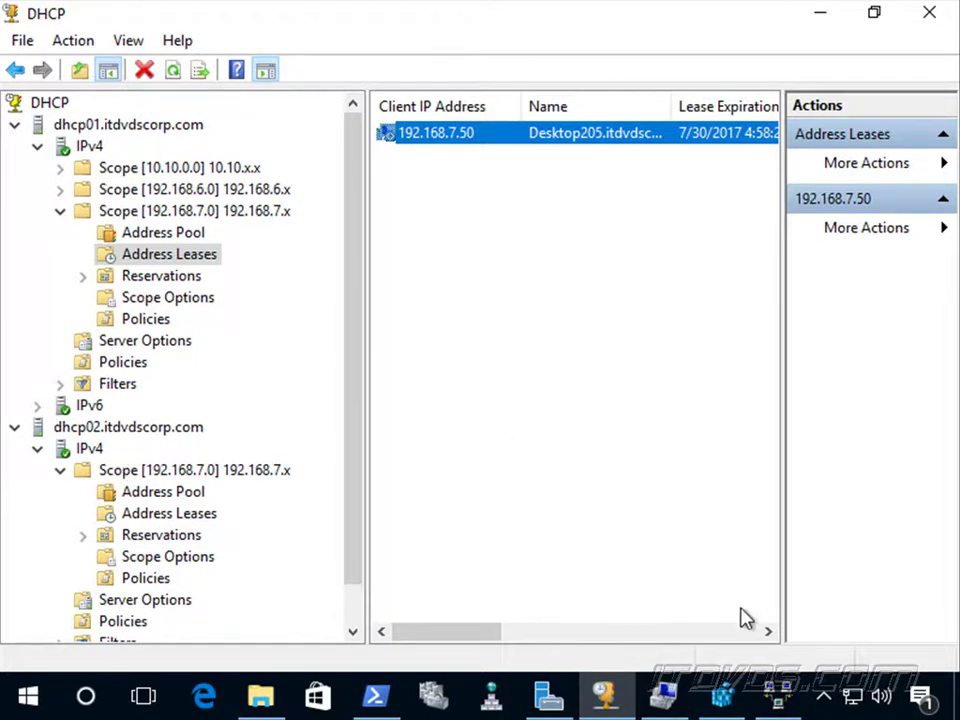
- In Routing and Remote Access, add 192.168.6.227 as a server address for the RAS01 DHCP Relay Agent
click(789, 703)
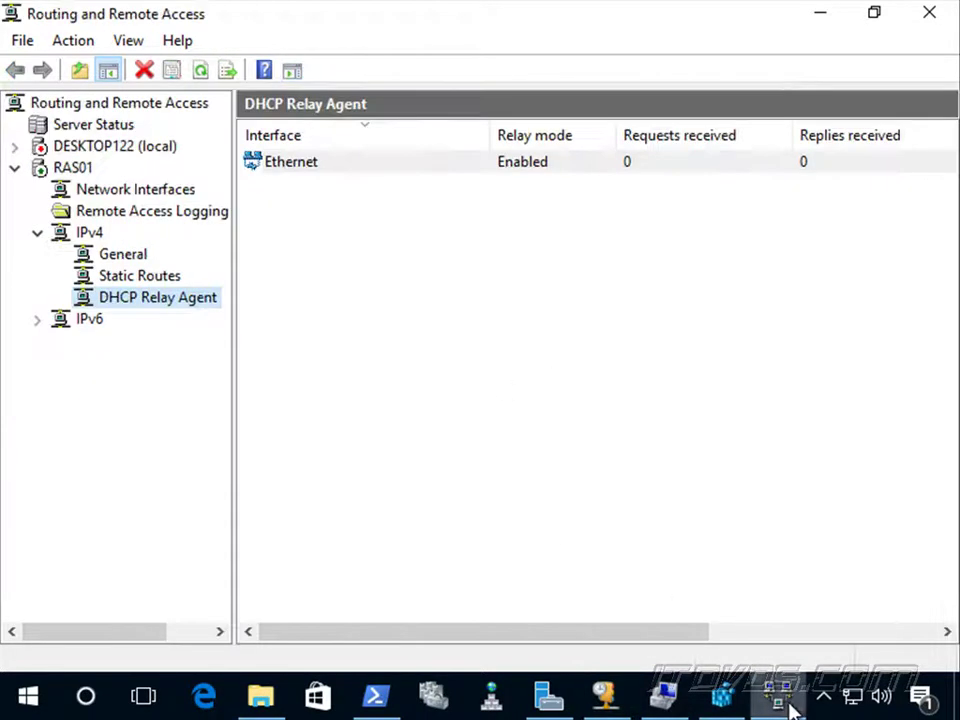
right_click(133, 310)
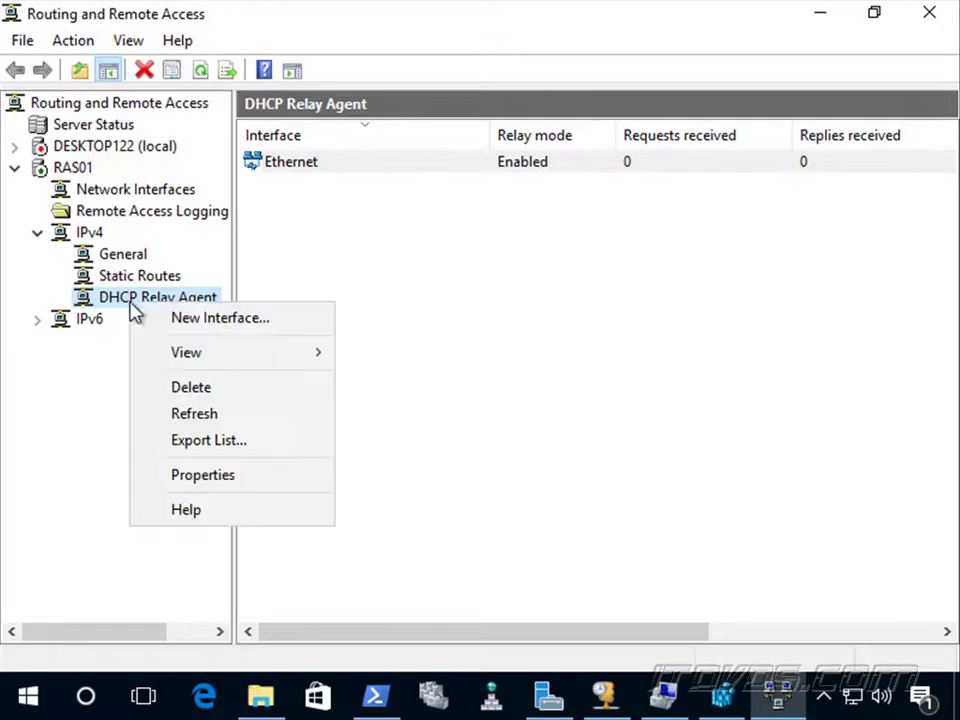
click(212, 477)
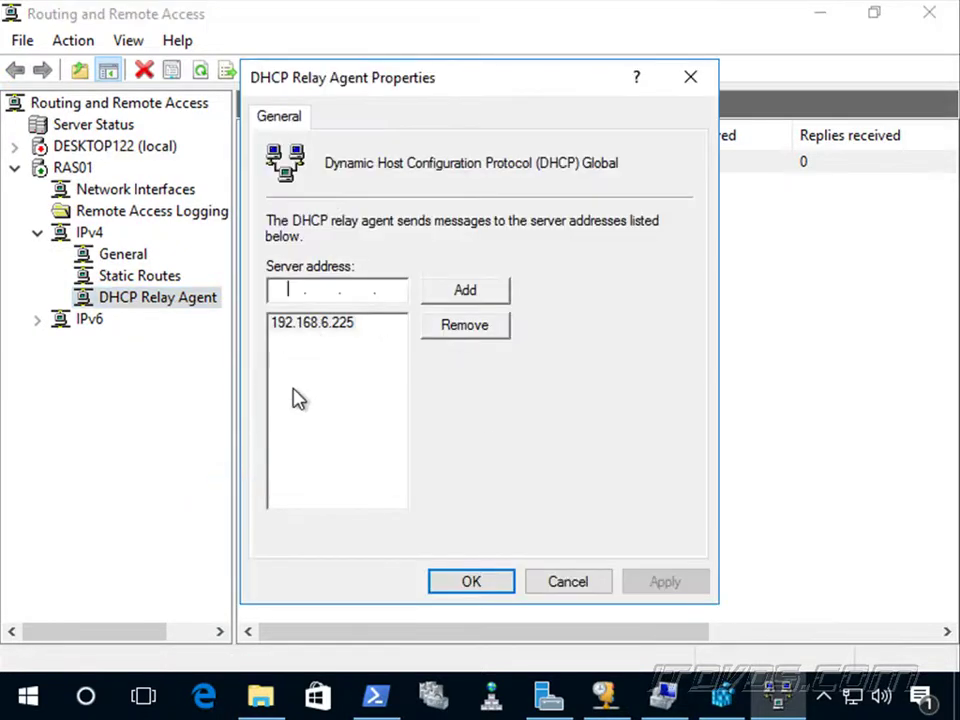
text(192.168.)
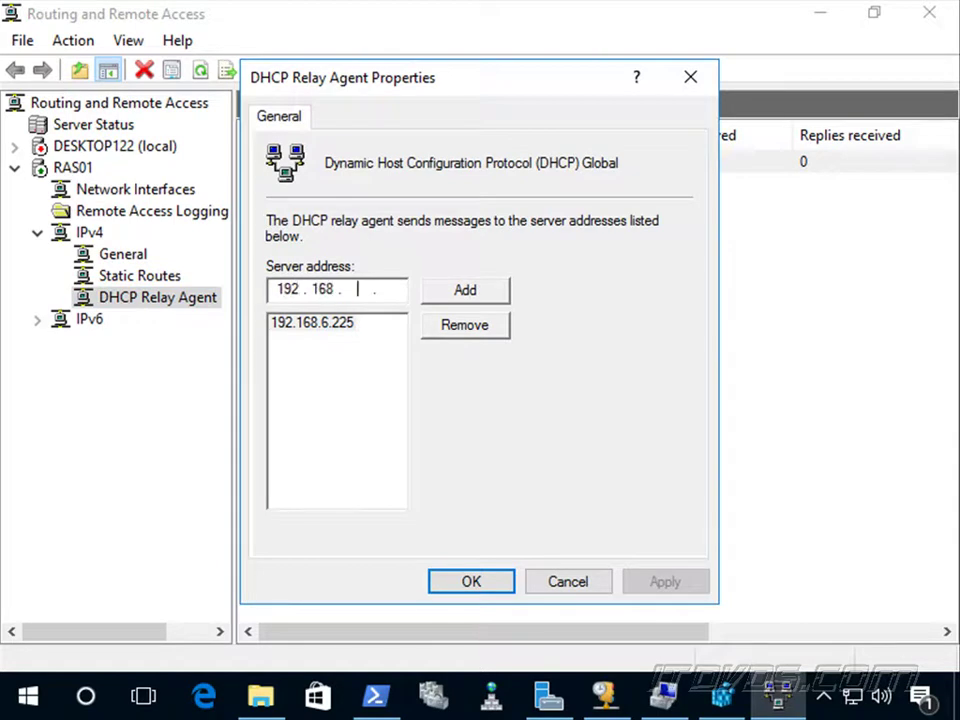
text(6.227)
click(465, 292)
click(472, 583)
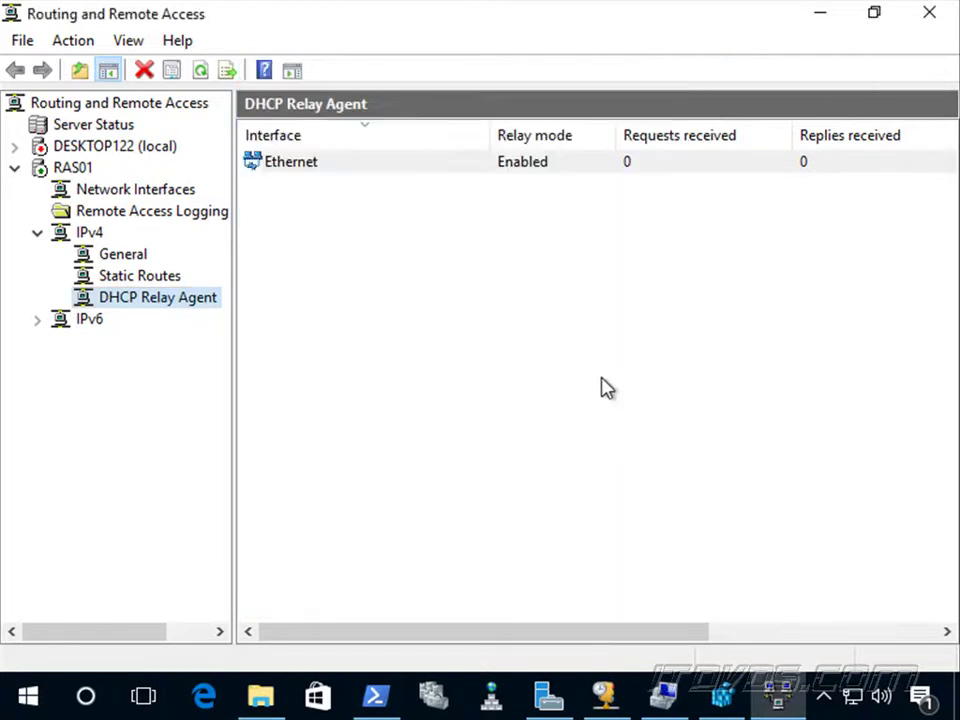
- Switch to the client's Command Prompt, check its DHCP server address and release the lease with ipconfig /release
key(alt+Tab)
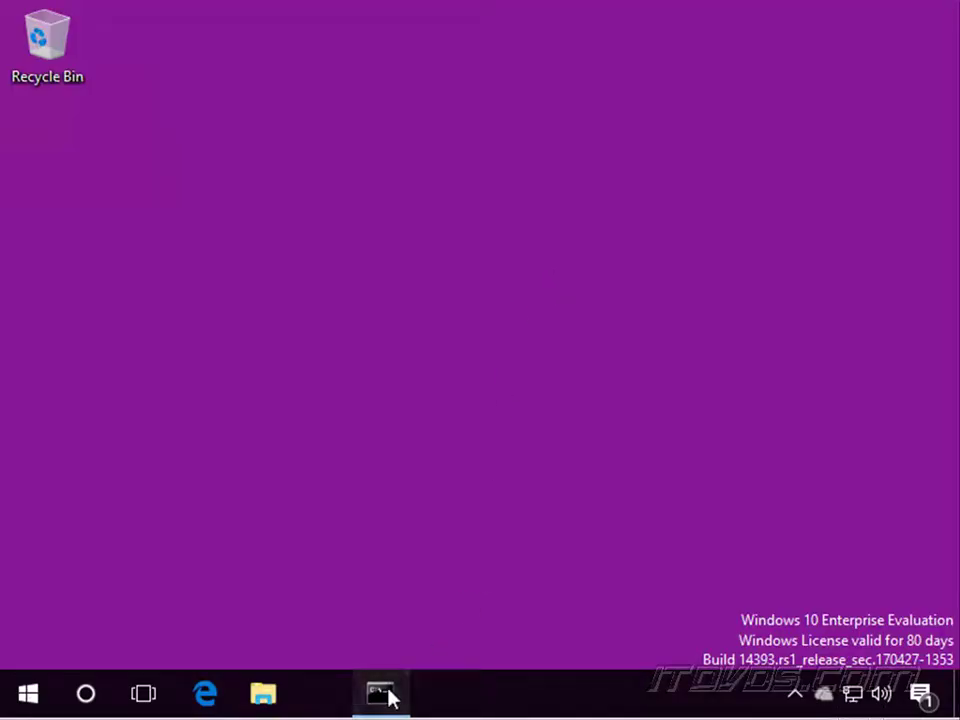
click(388, 695)
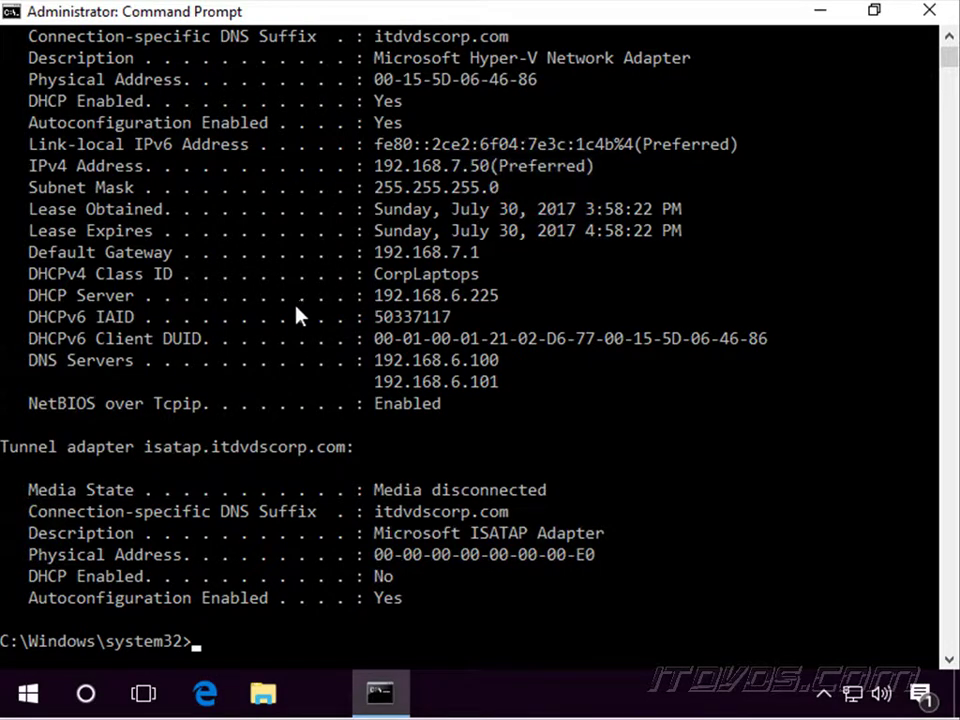
click(379, 297)
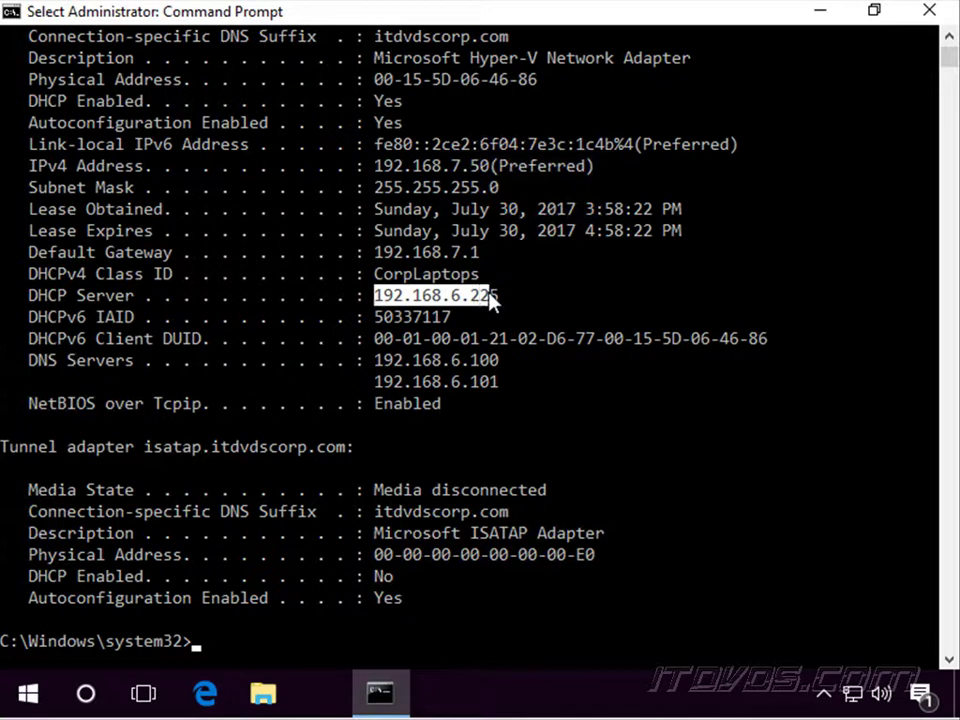
click(521, 295)
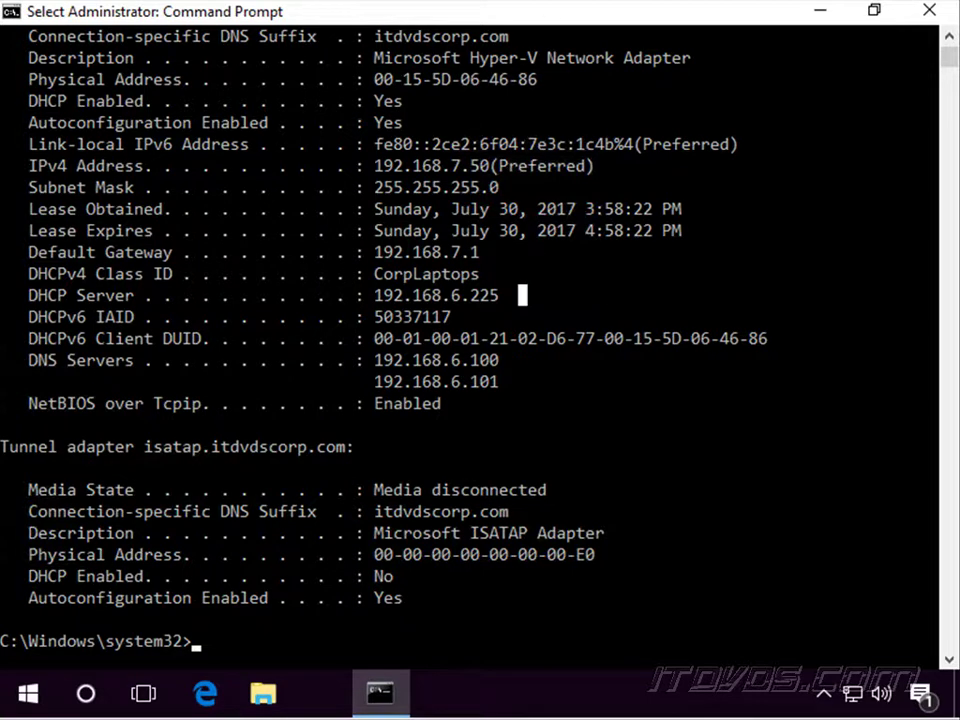
text(ipconf)
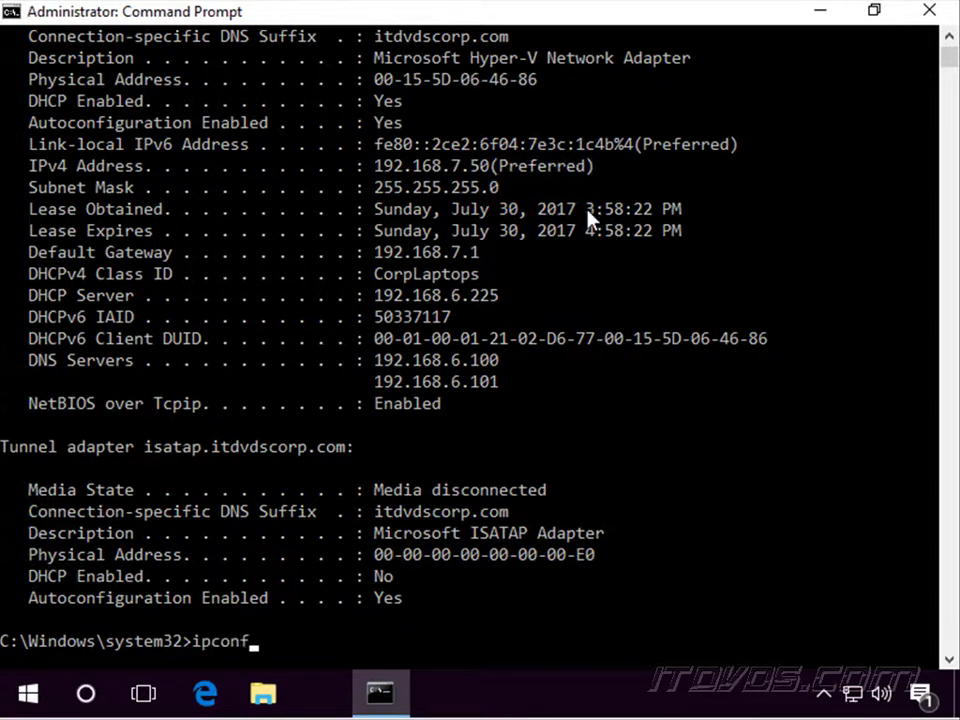
text(ig /release)
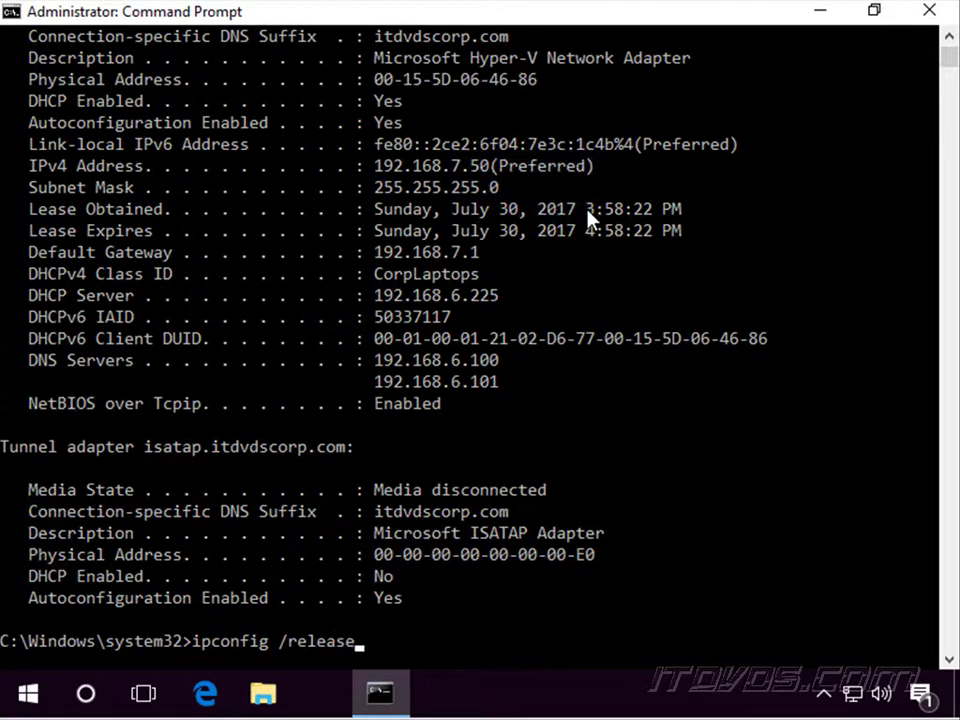
key(Return)
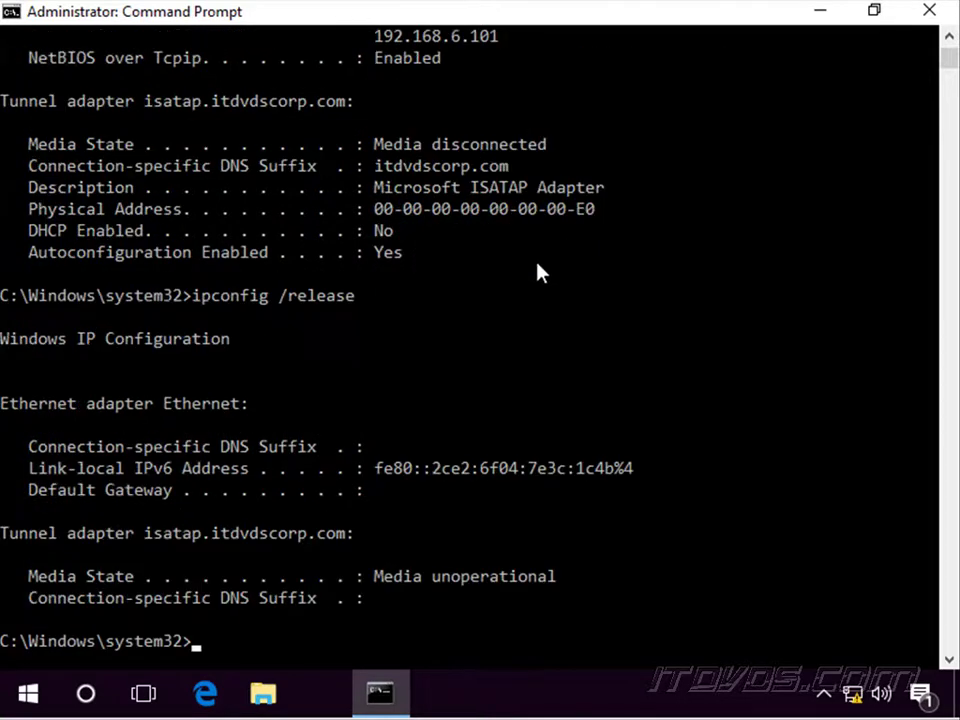
- Request a new lease for the client with ipconfig /renew
key(Up)
key(BackSpace)
key(BackSpace)
key(BackSpace)
key(BackSpace)
key(BackSpace)
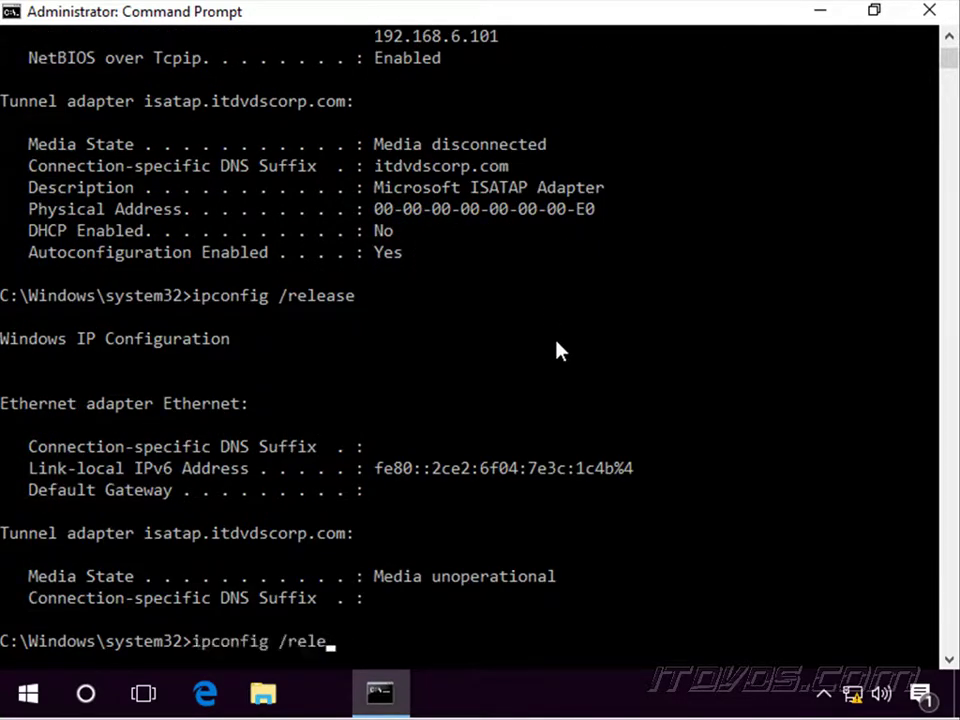
text(new)
key(Return)
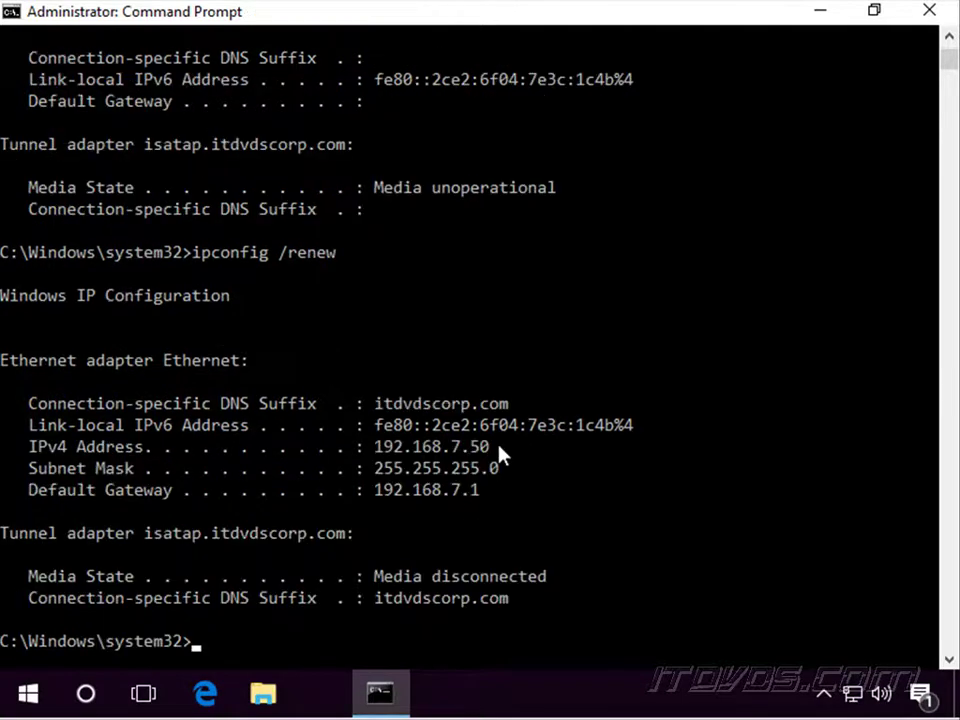
- Display the client's full IP configuration with ipconfig /all
key(Up)
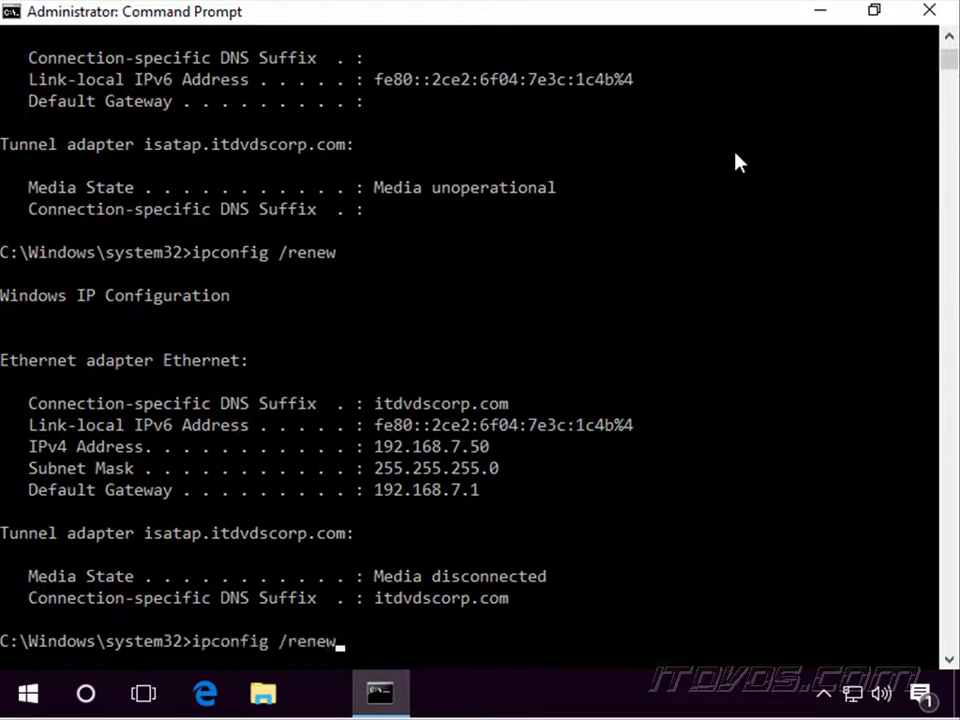
key(BackSpace)
key(BackSpace)
key(BackSpace)
key(BackSpace)
key(BackSpace)
text(all)
key(Return)
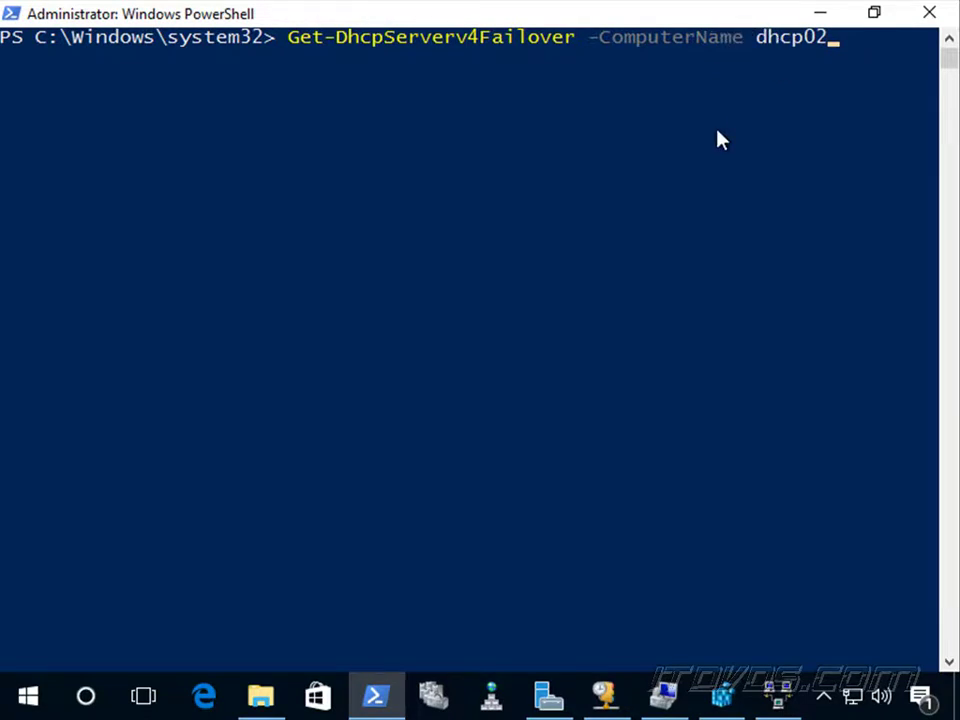
- Run Get-DhcpServerv4Failover -ComputerName dhcp02 in PowerShell and review the failover properties of dhcp02's 192.168.7.x scope in the DHCP console
key(Return)
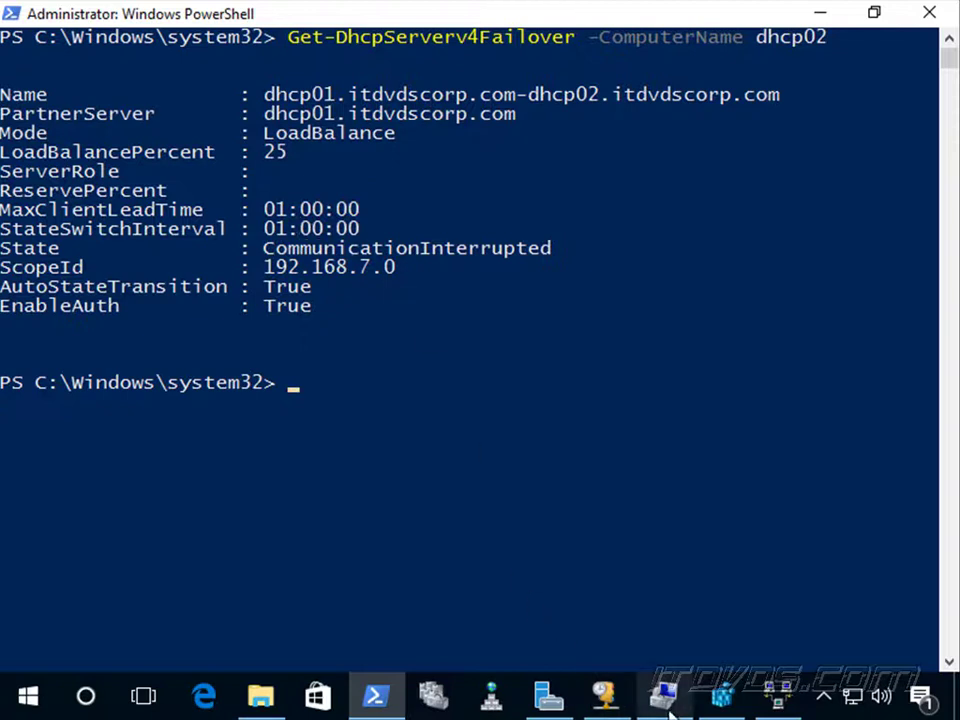
click(604, 698)
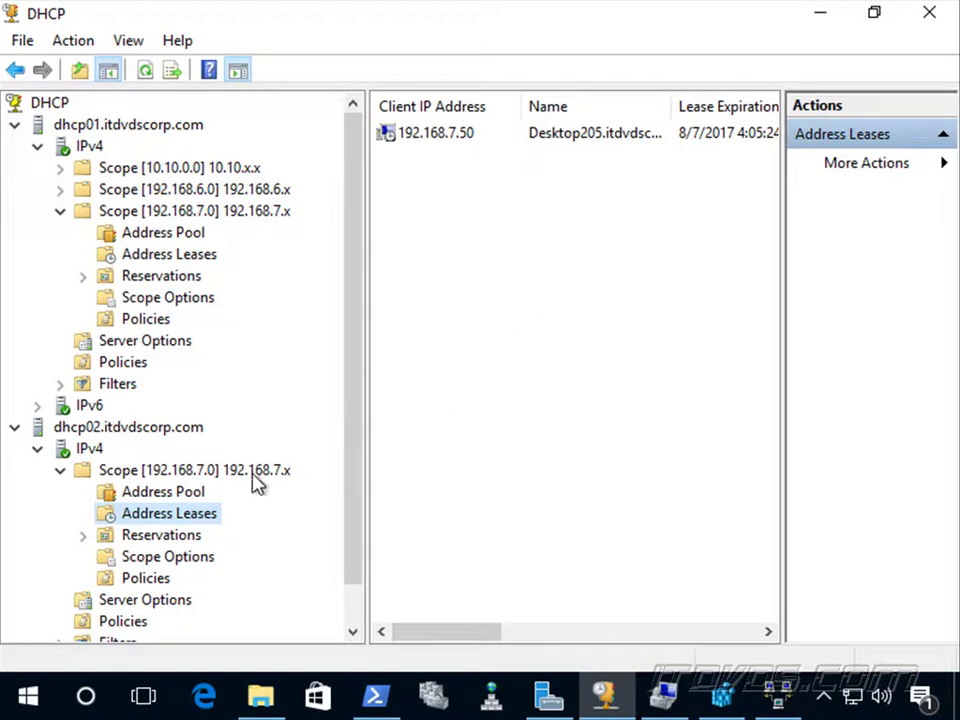
right_click(209, 479)
click(290, 426)
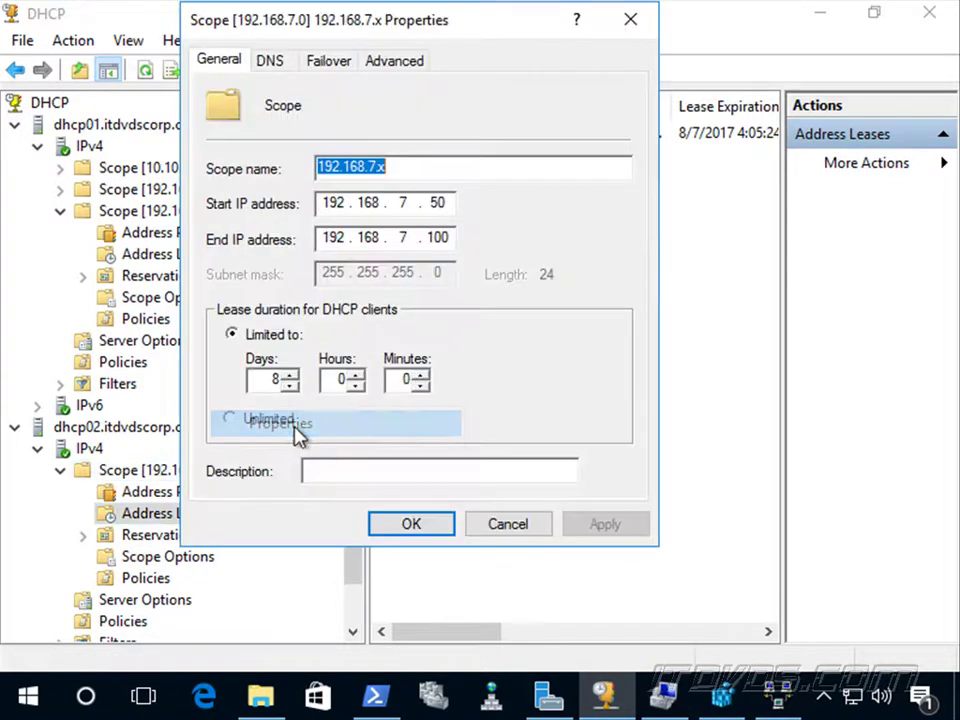
click(341, 64)
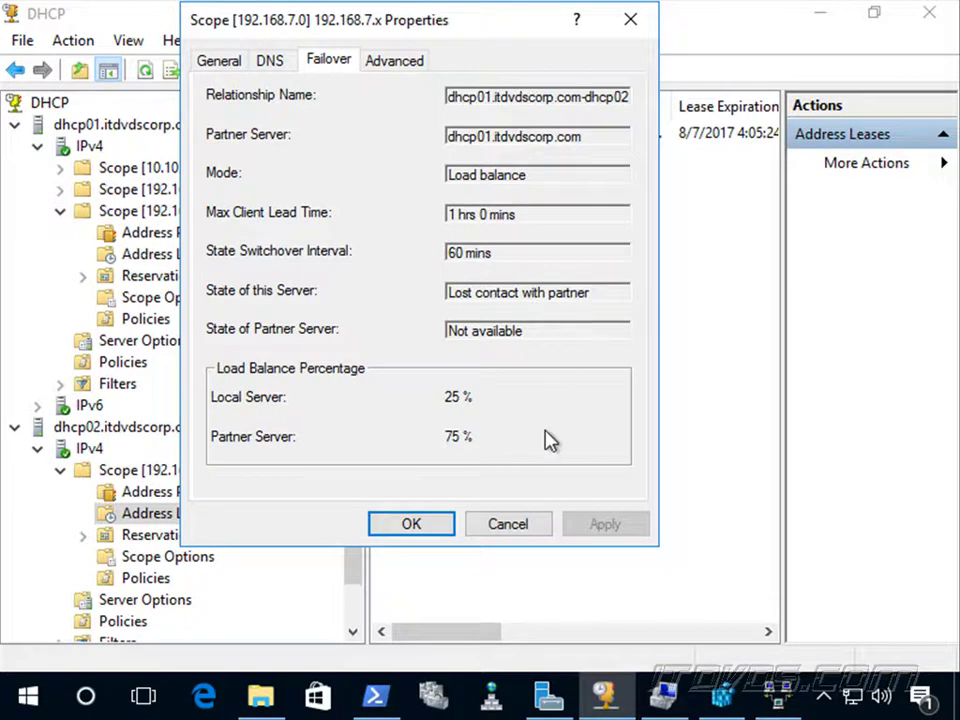
key(Escape)
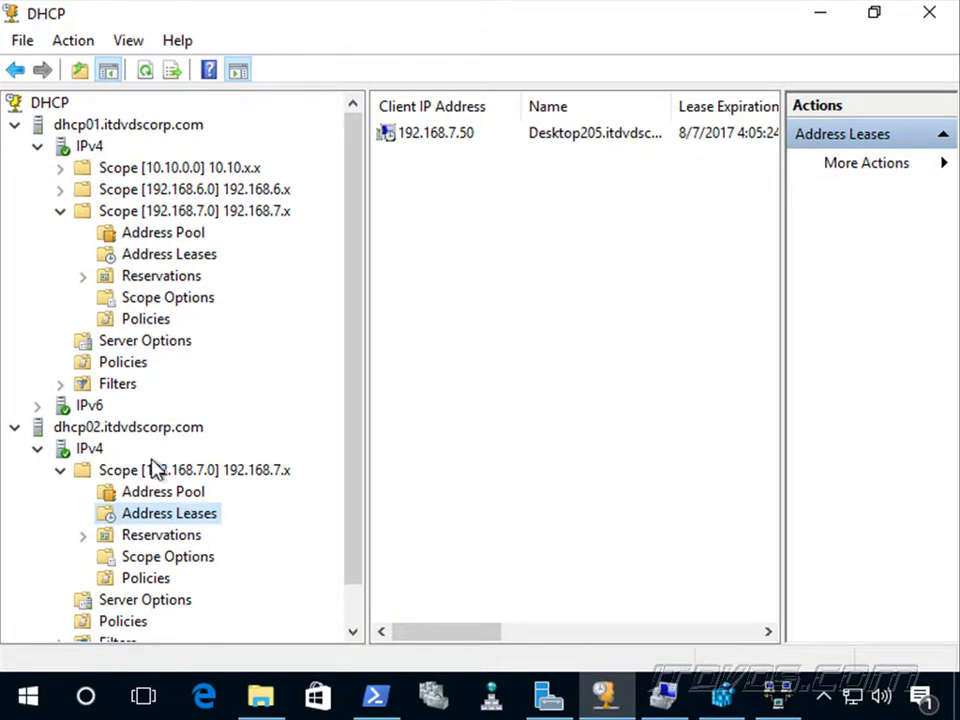
- Recheck the failover state of dhcp02's 192.168.7.x scope and compare it with the PowerShell output
right_click(155, 472)
click(265, 432)
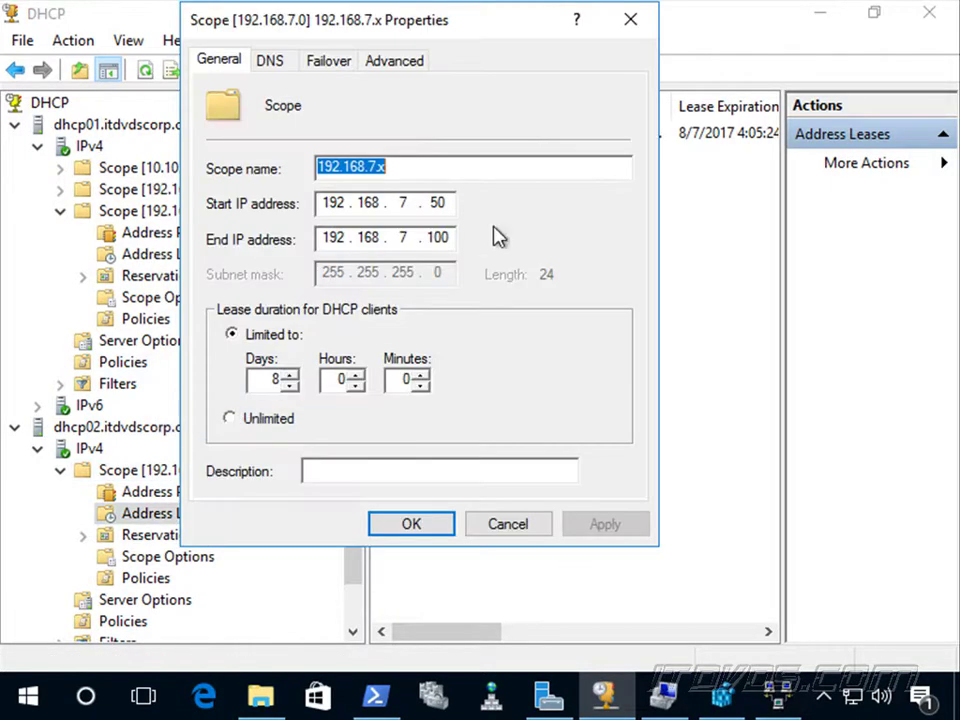
click(328, 60)
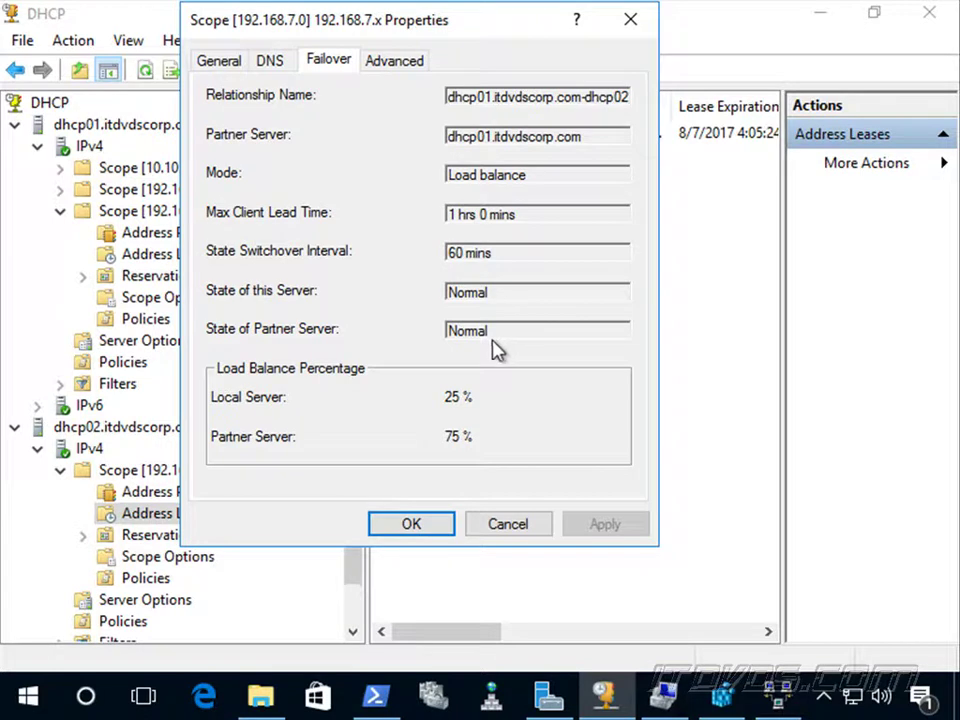
key(alt+Tab)
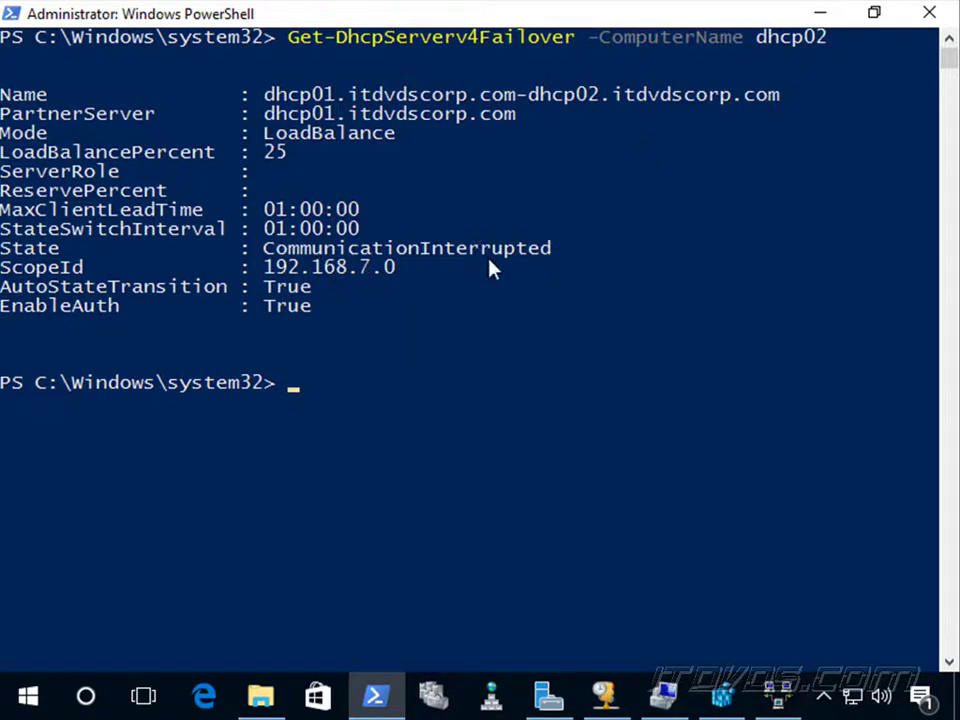
click(822, 22)
- Open the dhcp01–dhcp02 failover relationship for editing from the IPv4 properties of dhcp01
right_click(84, 148)
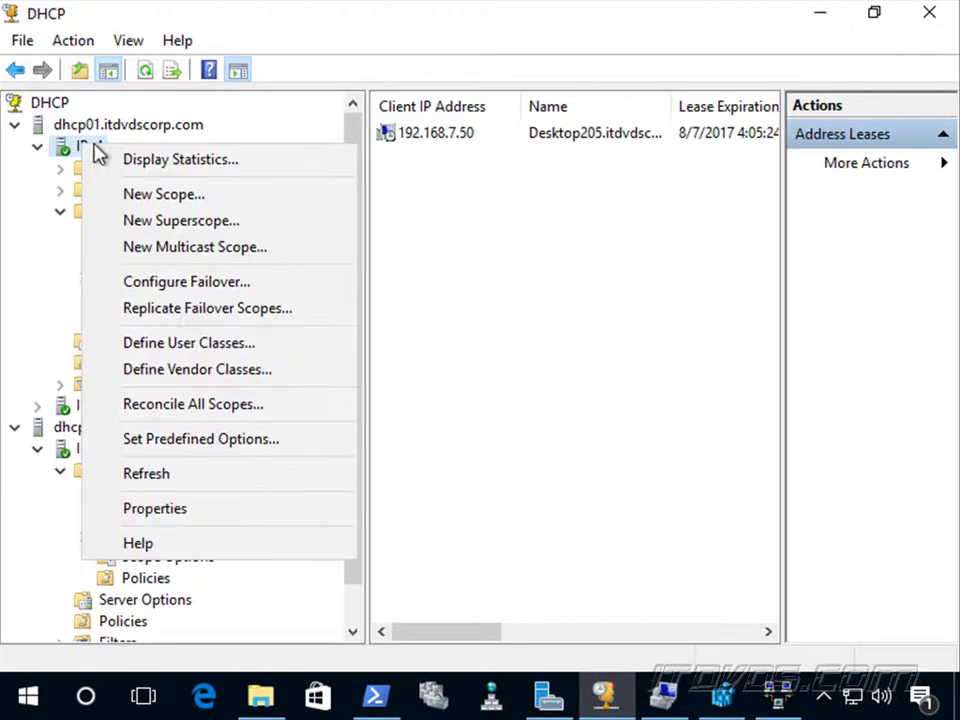
click(186, 510)
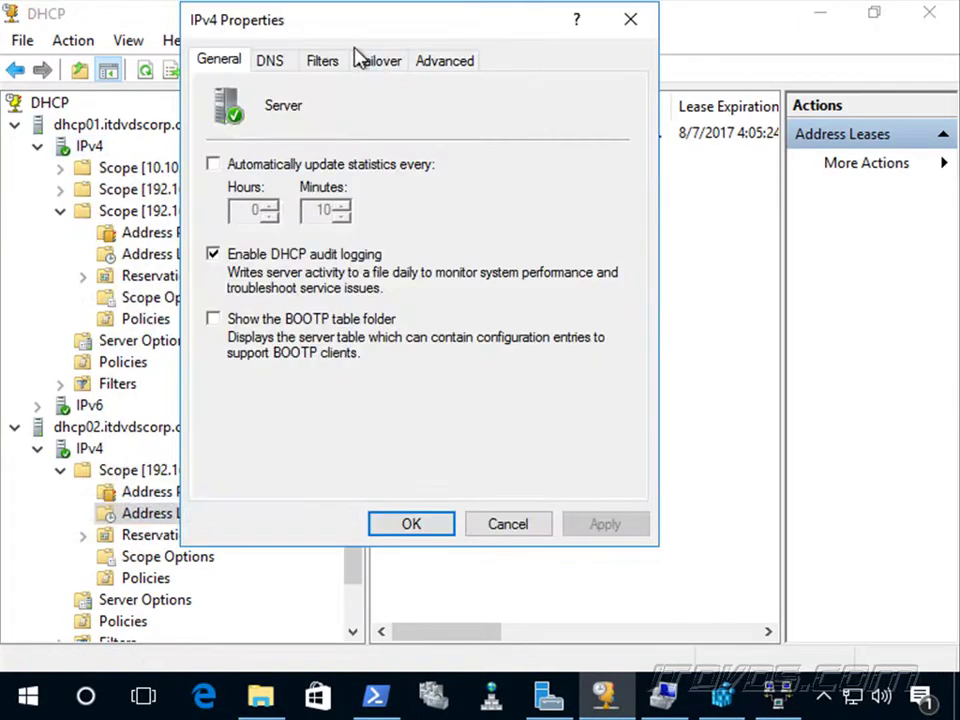
click(389, 68)
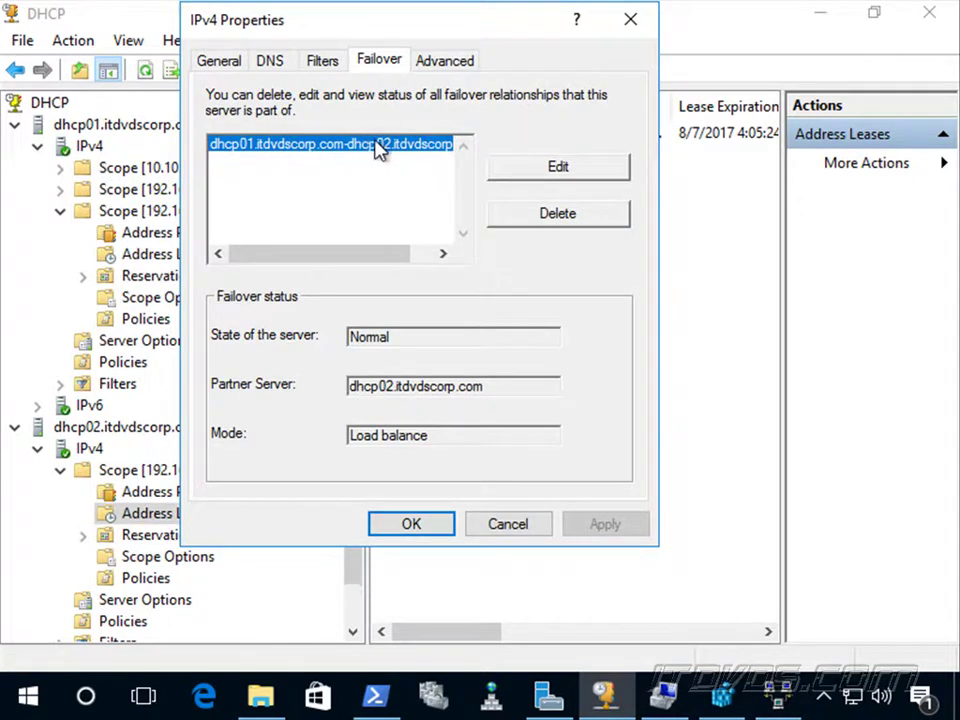
click(557, 168)
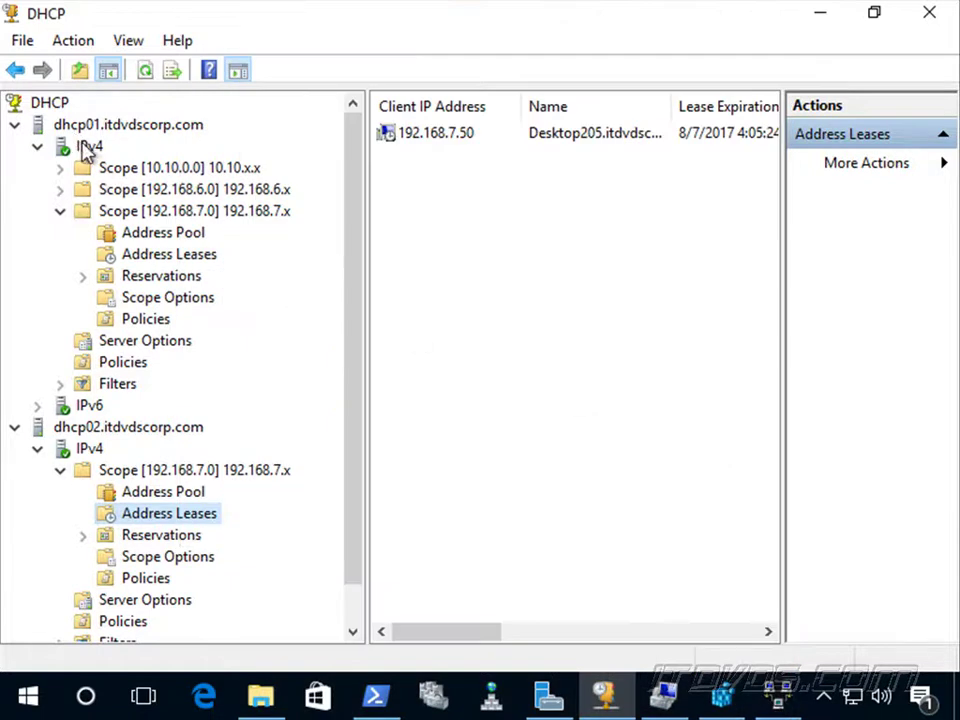
- Review the failover status in the IPv4 properties of dhcp01 again and close them without changes
right_click(82, 148)
click(193, 509)
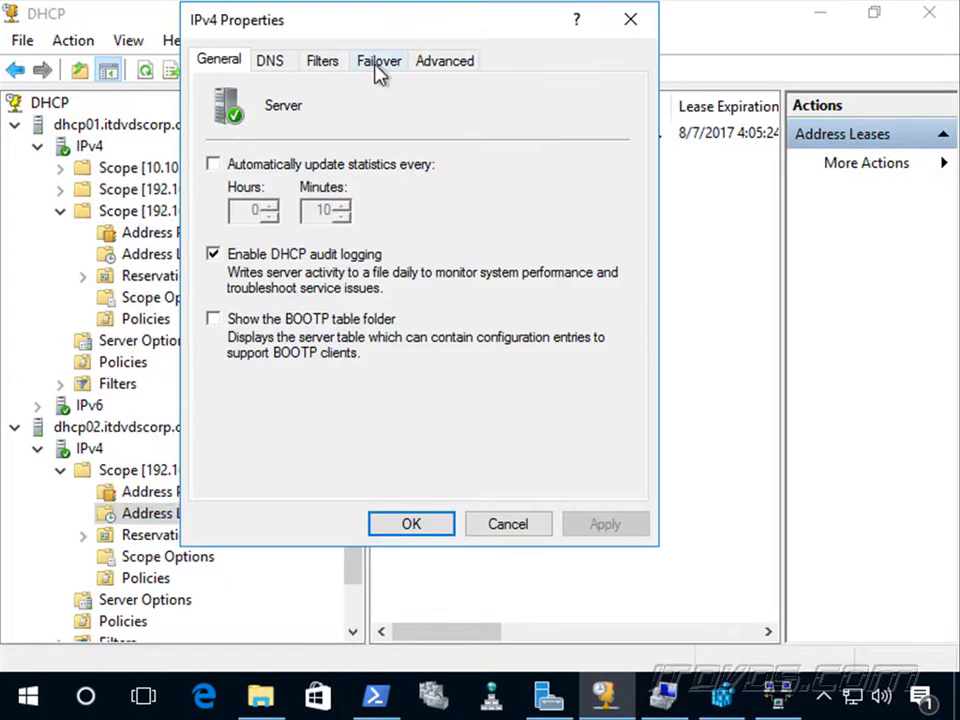
click(379, 62)
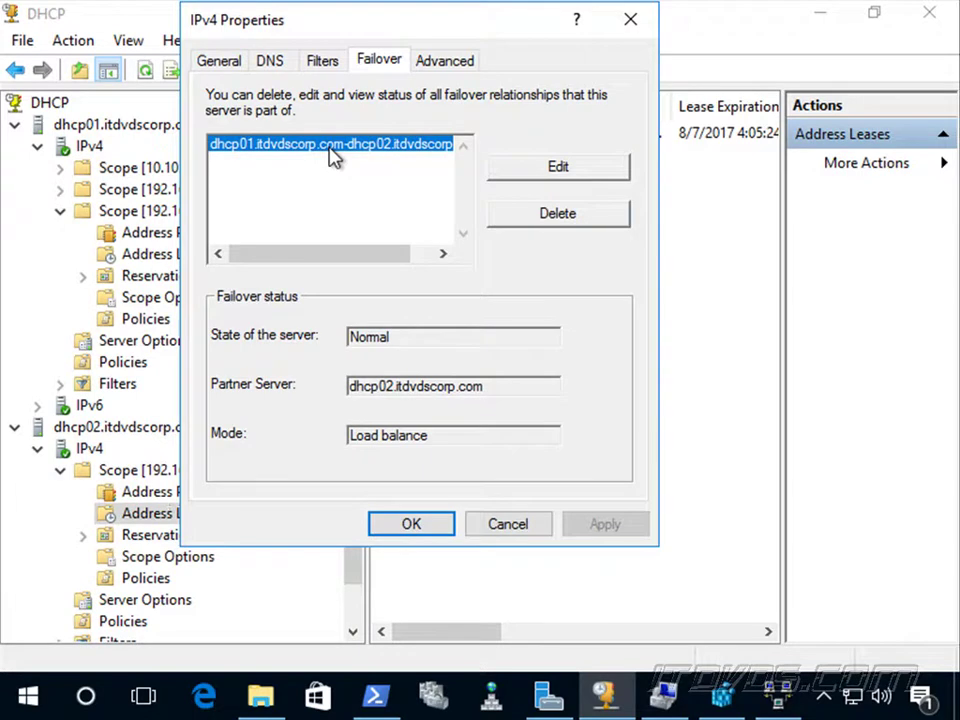
click(512, 526)
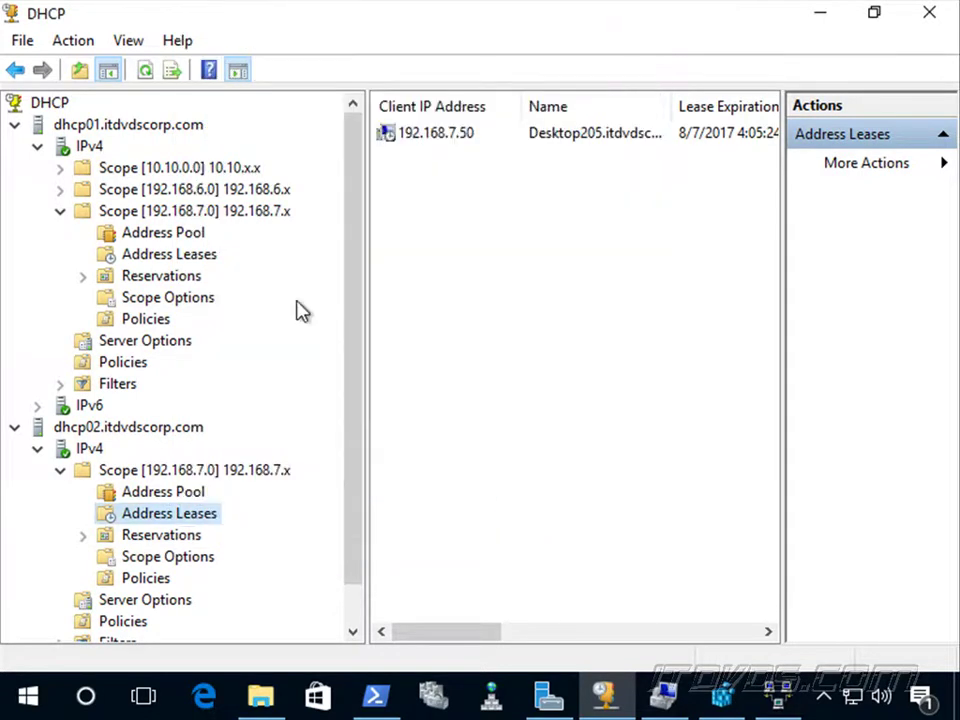
click(190, 190)
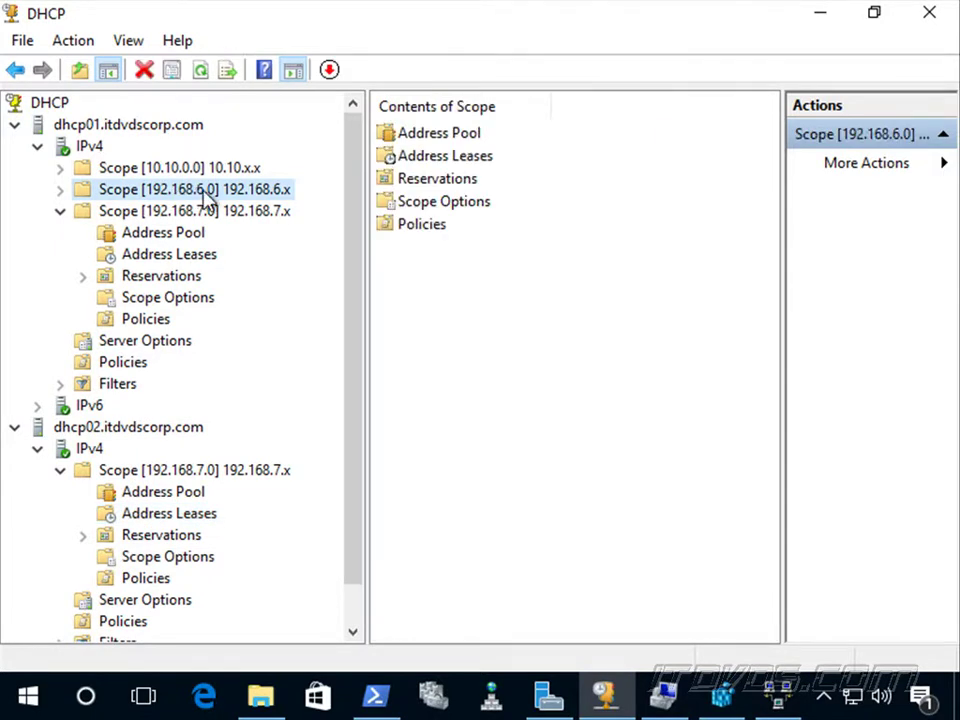
right_click(207, 198)
click(285, 279)
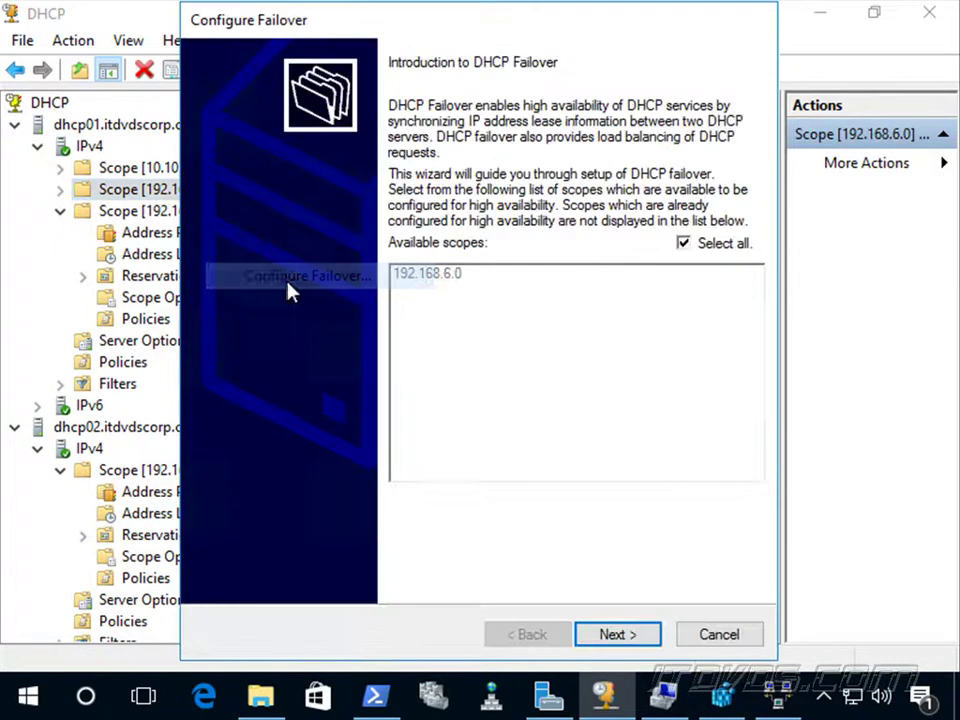
click(617, 634)
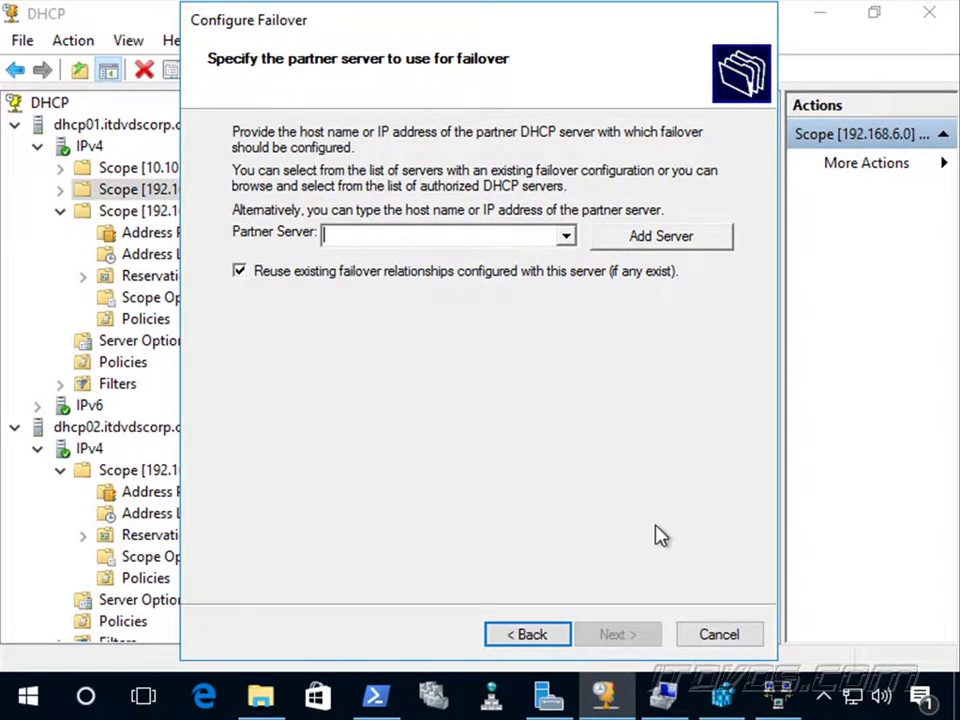
click(694, 635)
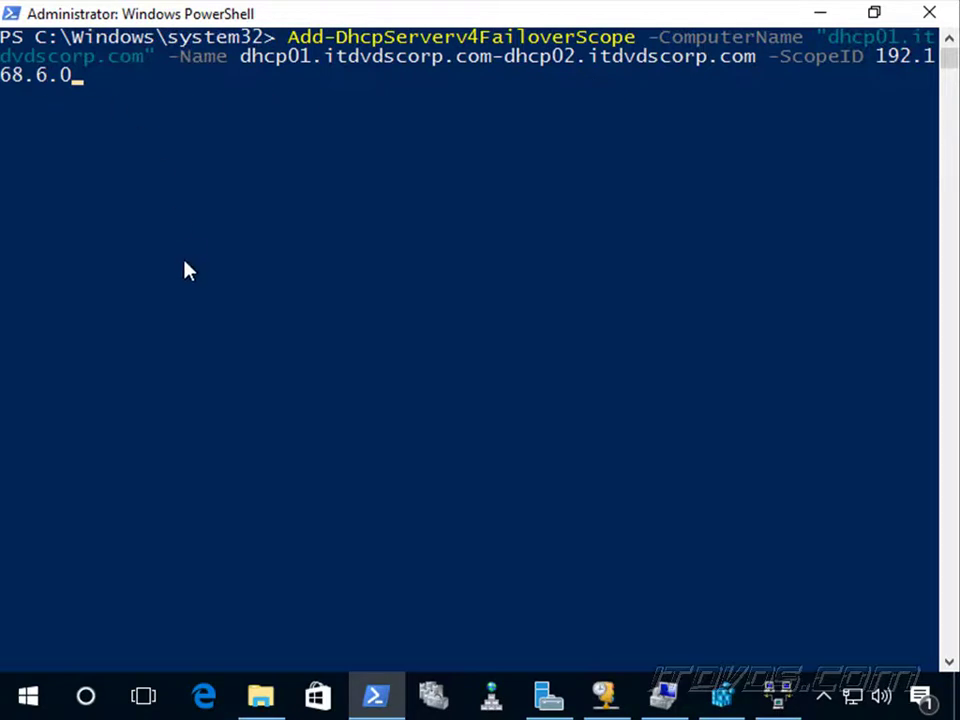
click(821, 14)
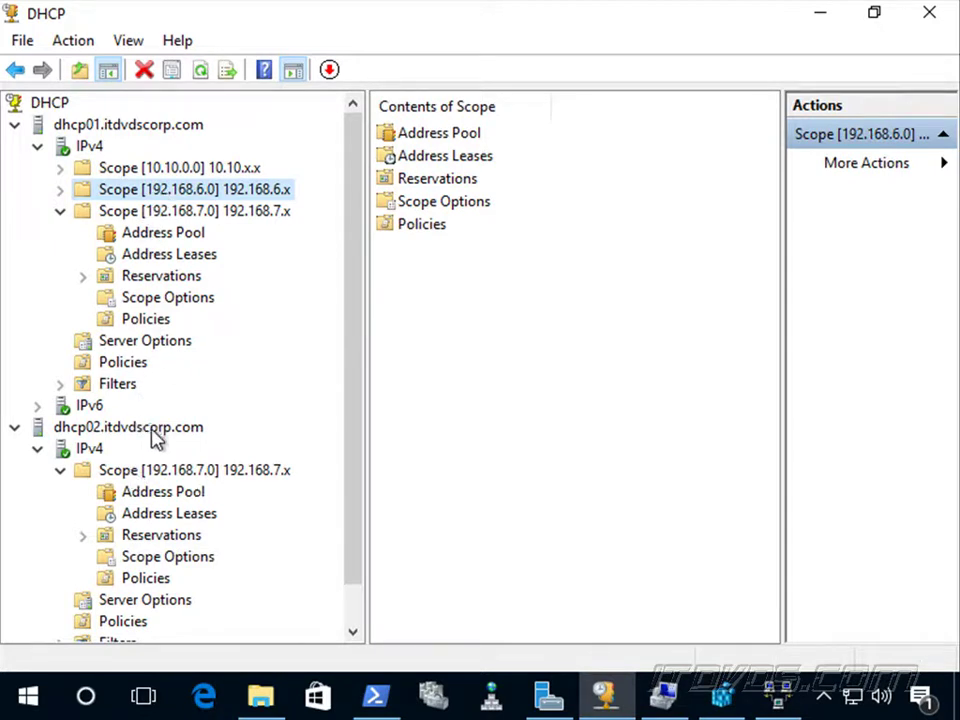
right_click(193, 472)
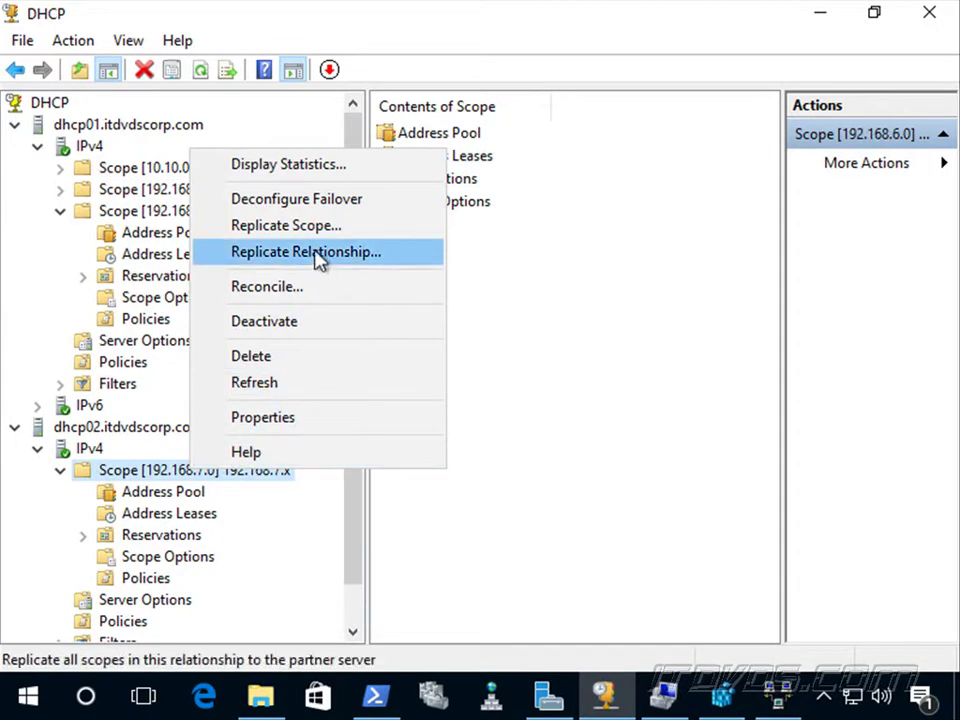
click(346, 262)
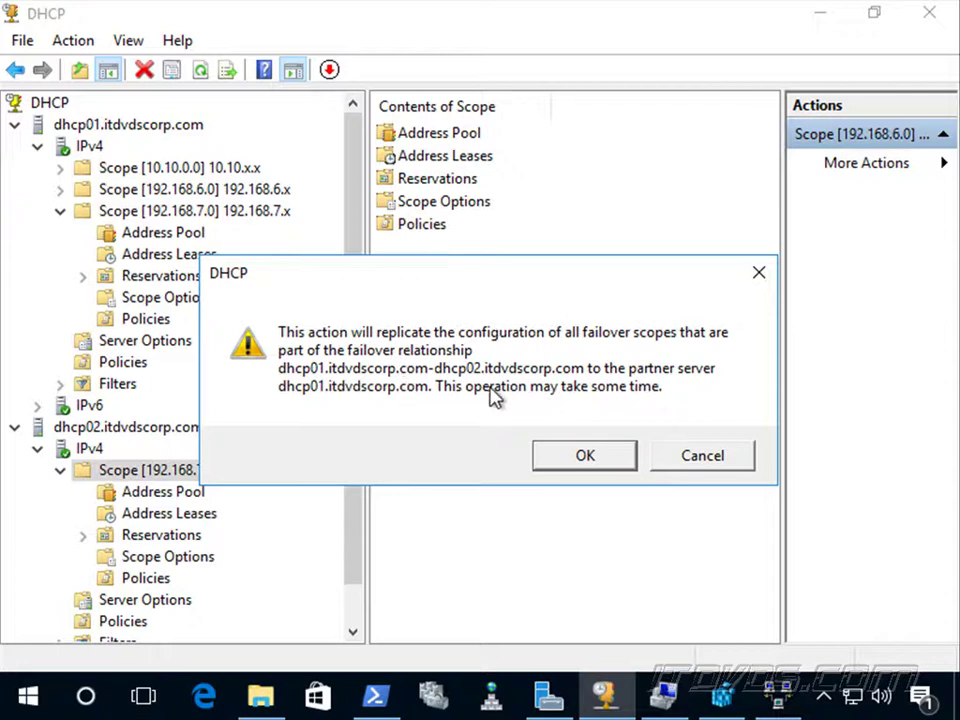
click(729, 462)
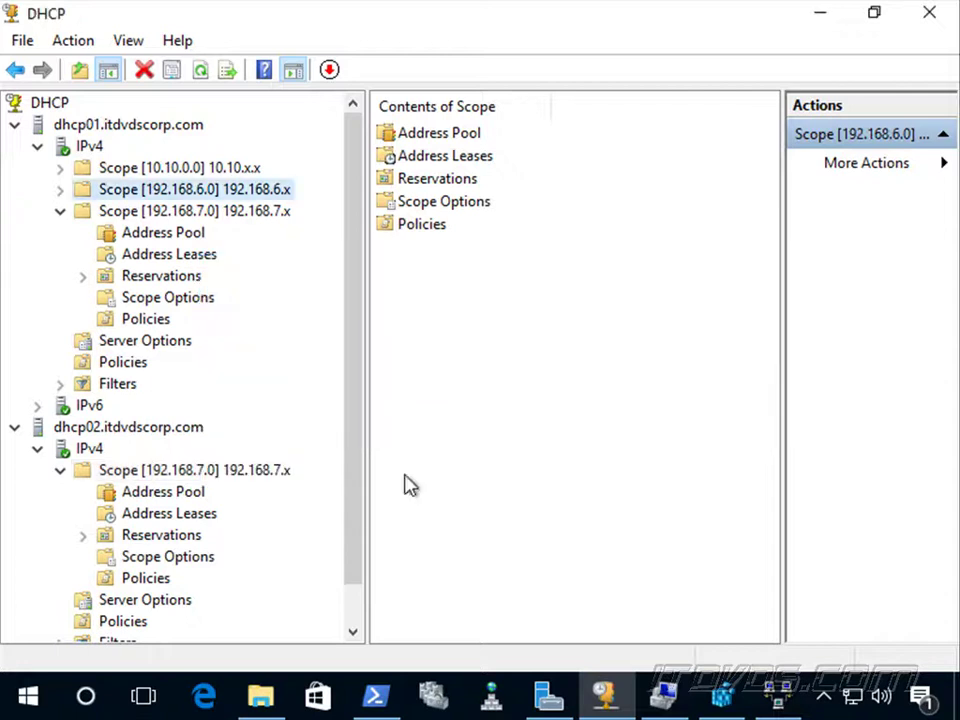
- Replicate dhcp02's 192.168.7.x scope to its failover partner and review the replication log
right_click(178, 472)
click(291, 228)
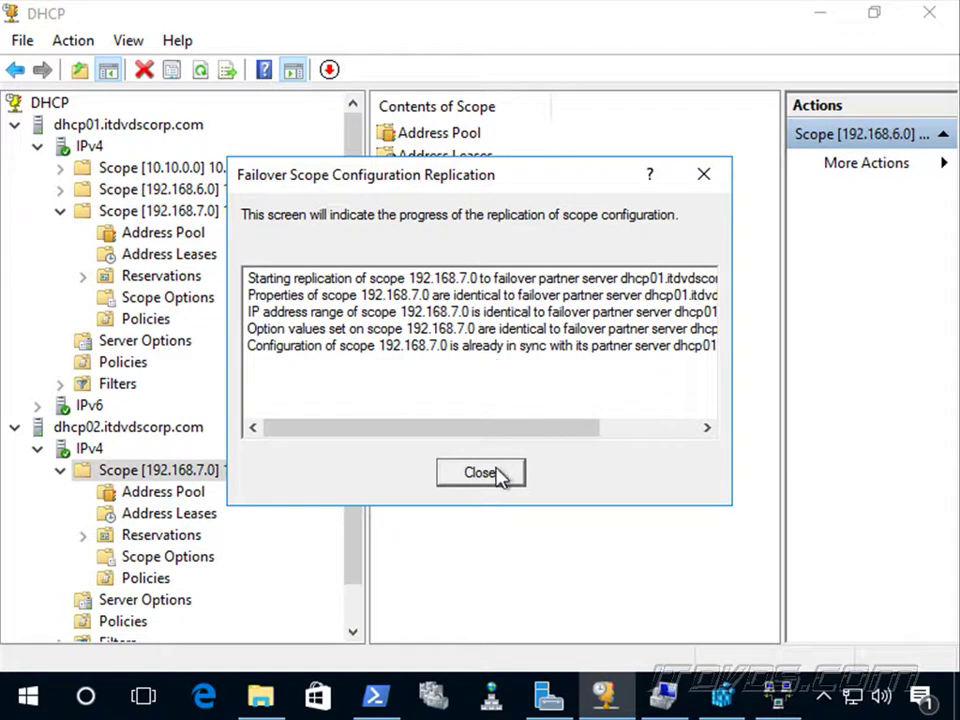
drag(519, 425, 603, 430)
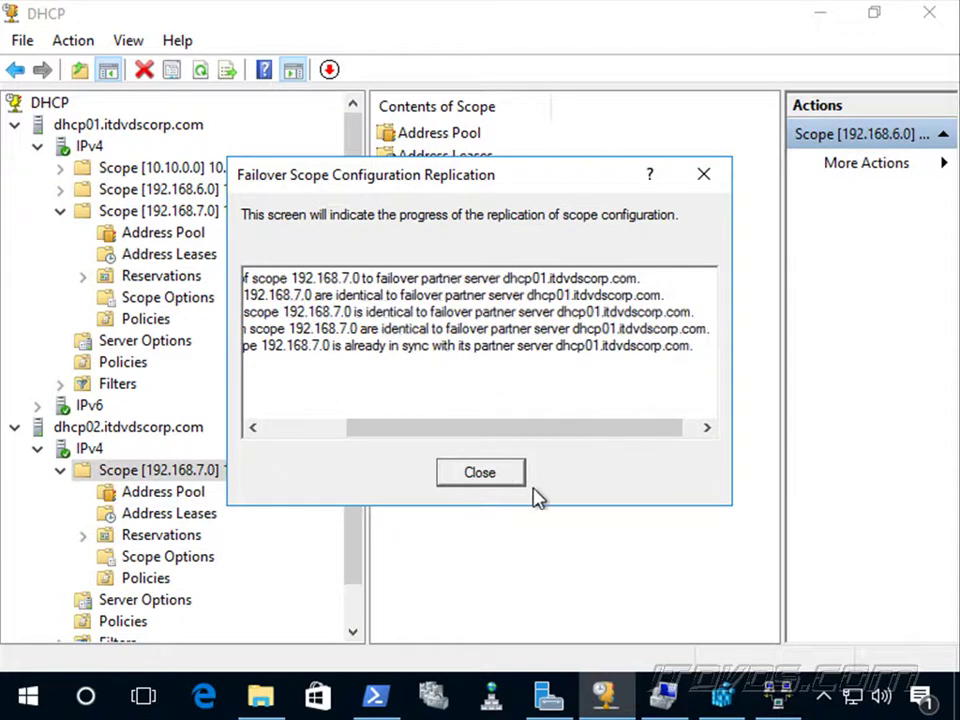
click(484, 480)
- Switch to PowerShell and run get-DhcpServerv4Failover -ComputerName dhcp01.itdvdscorp.com to review the failover settings
key(alt+Tab)
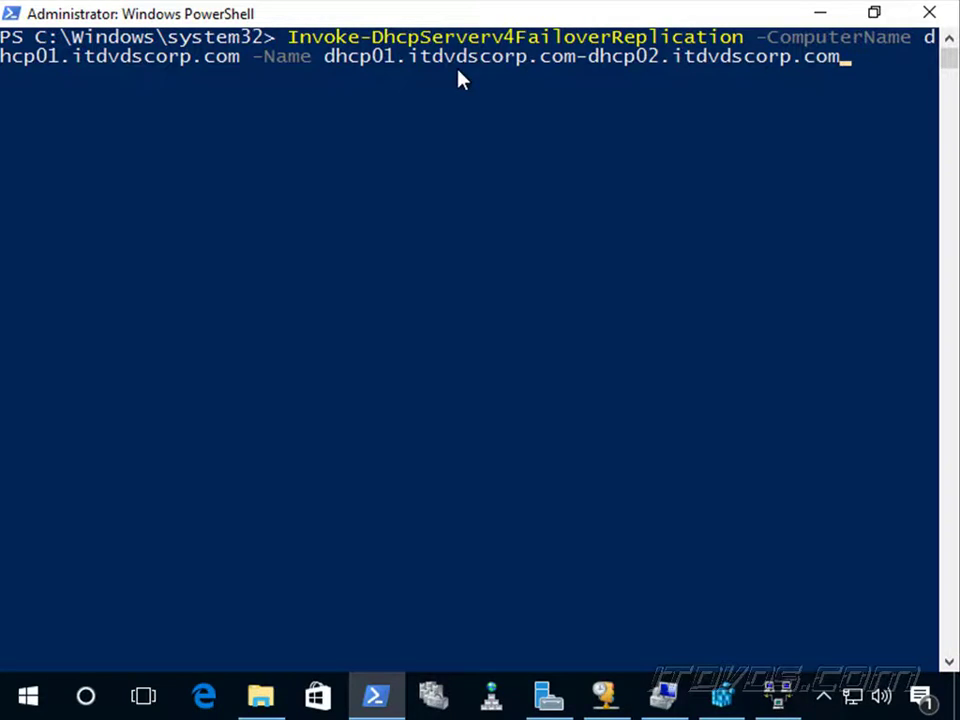
key(Up)
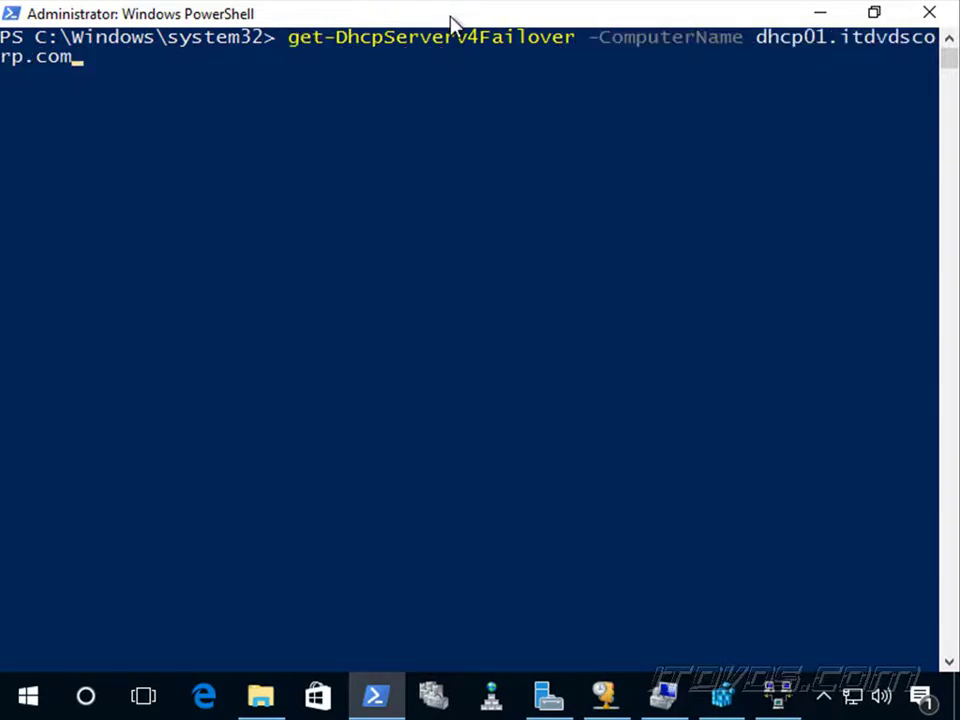
key(Return)
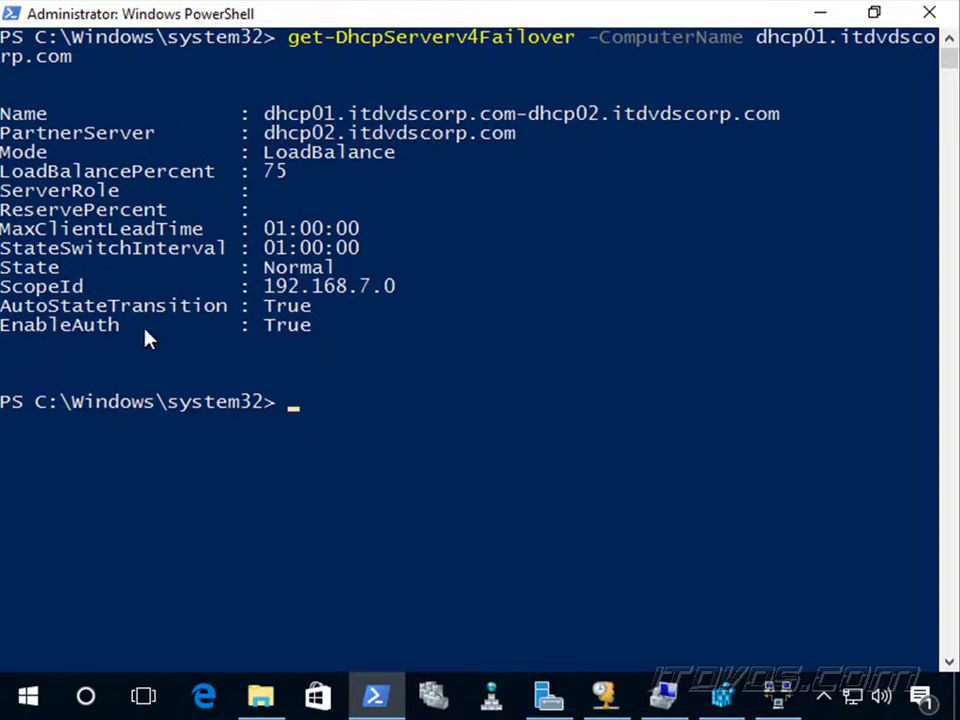
right_click(381, 435)
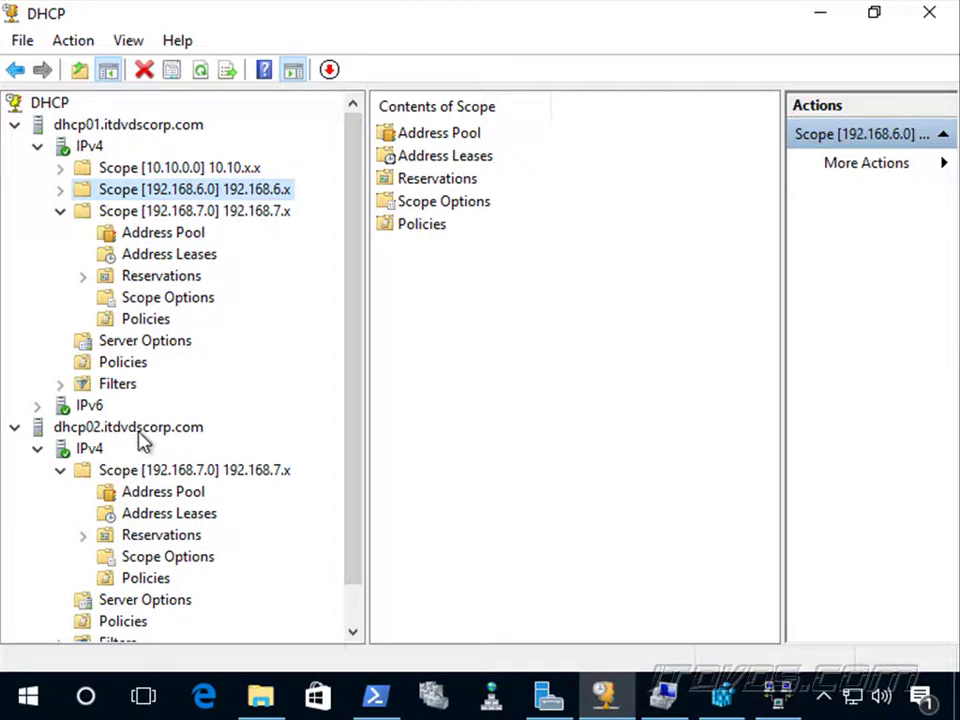
- Start splitting dhcp01's 192.168.6.x scope with dhcp02.itdvdscorp.com, assigning 70% of the addresses to the host and 30% to the added server
right_click(236, 198)
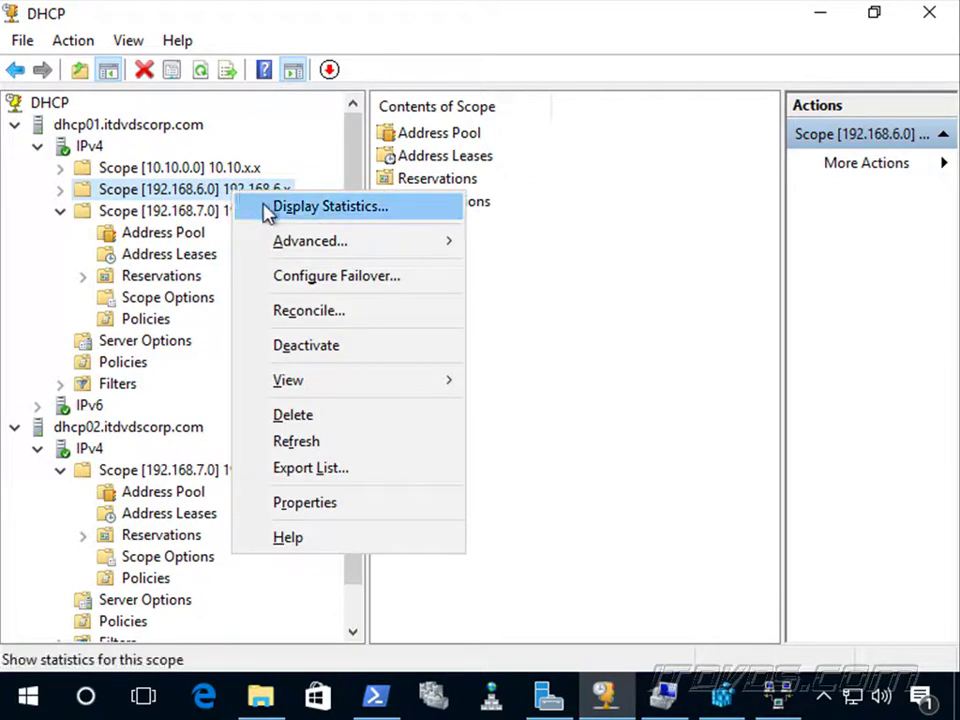
mouse_move(377, 251)
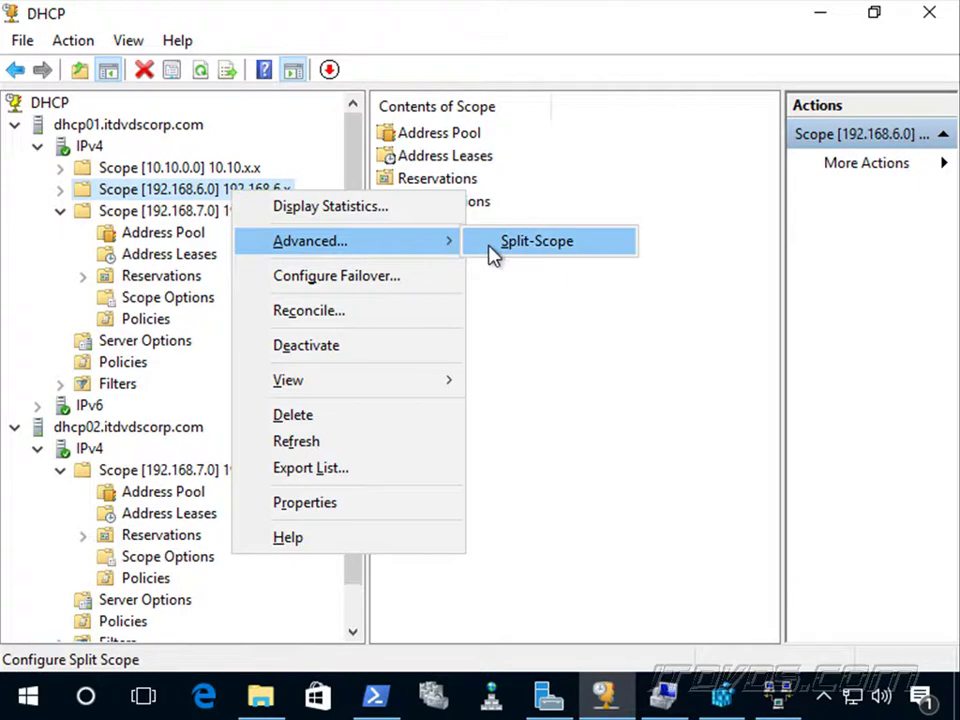
click(540, 250)
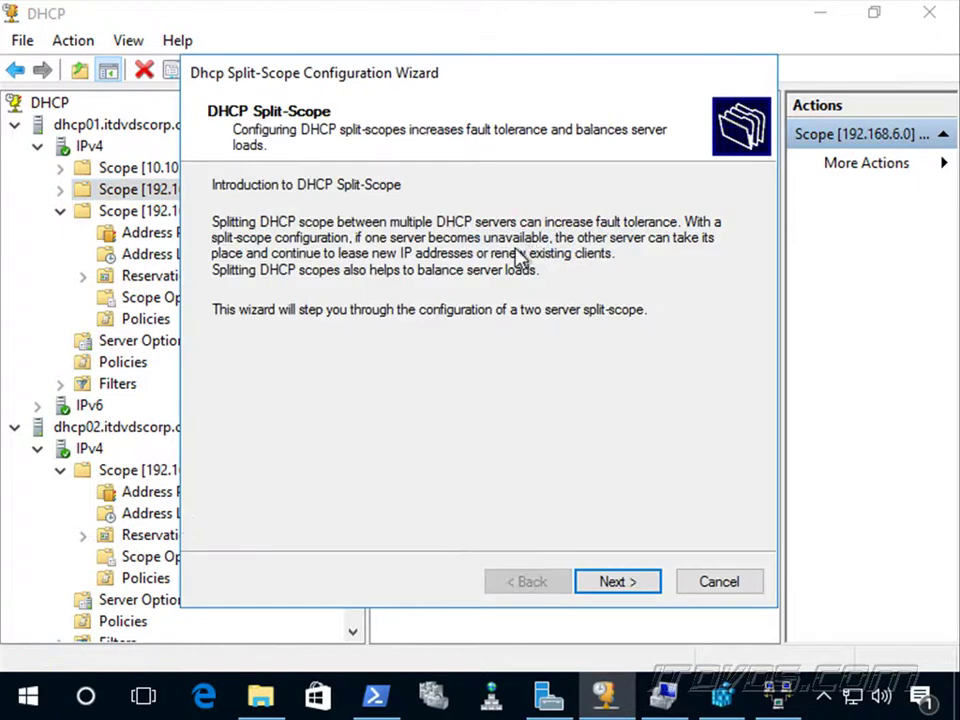
click(636, 590)
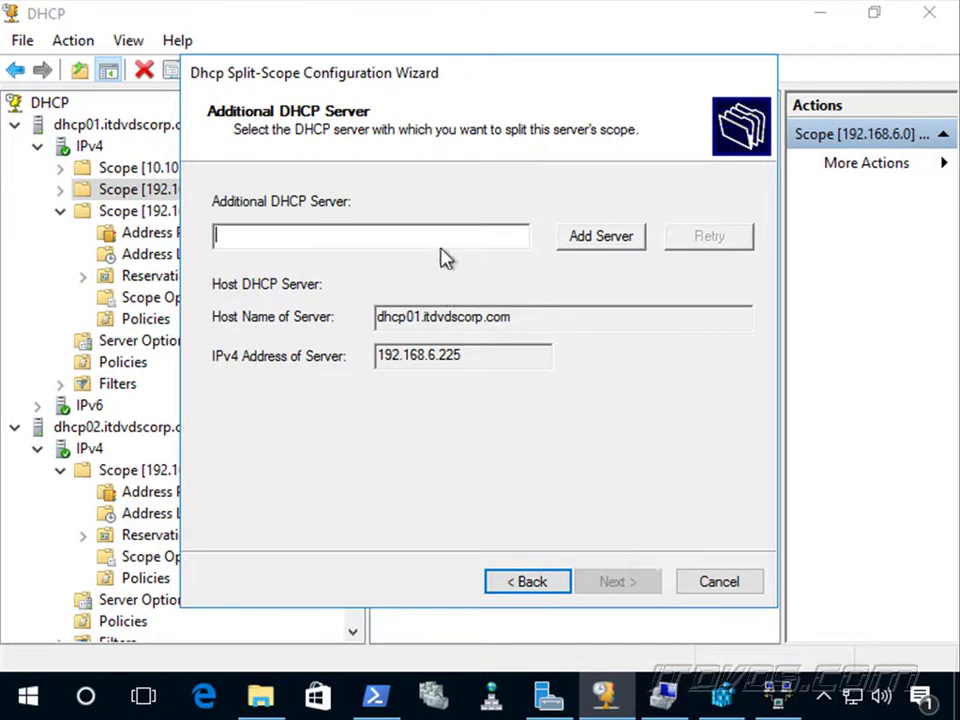
text(dhc)
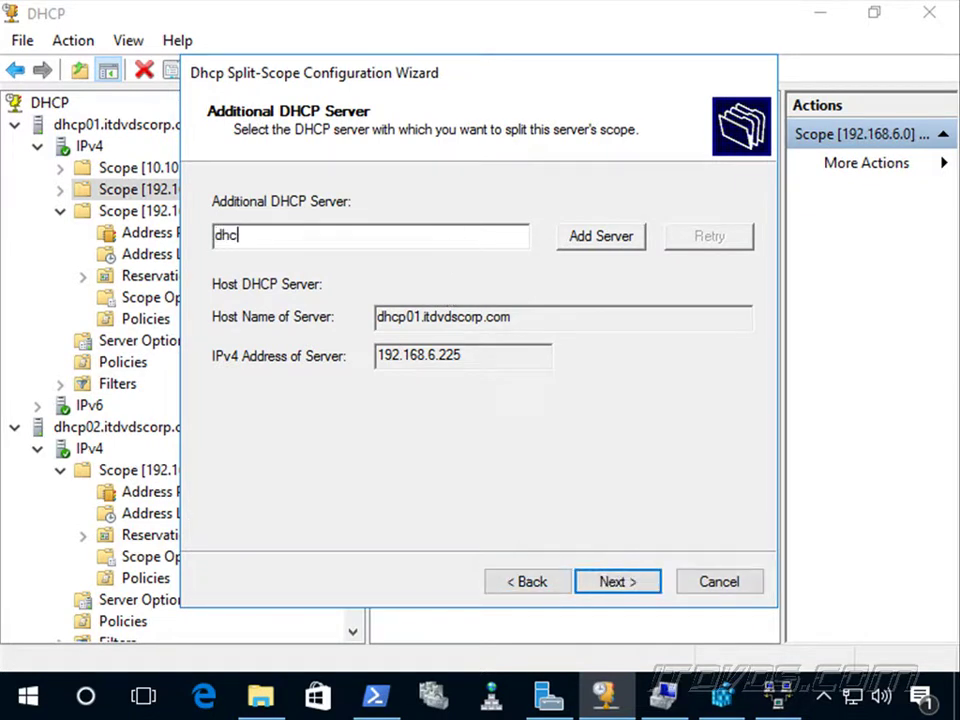
text(p02.itdvdscorp.com)
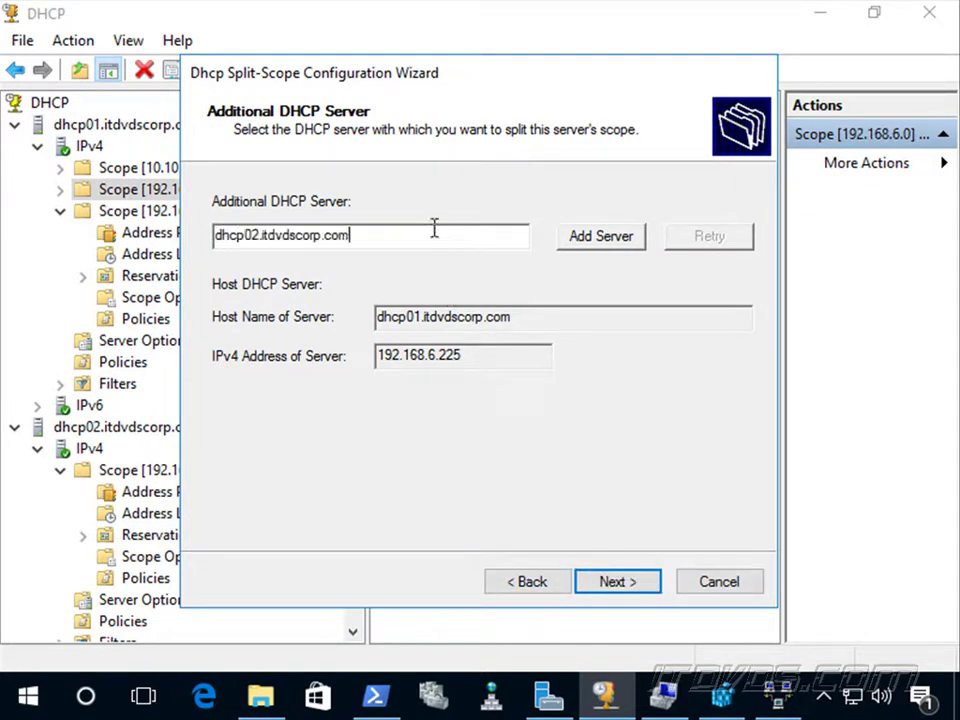
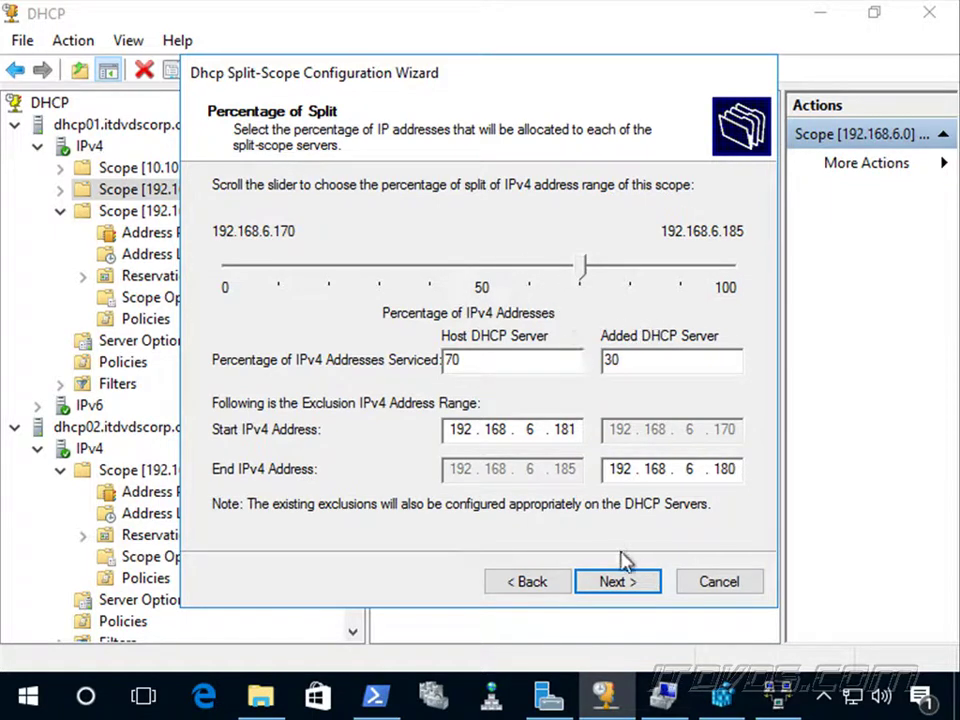
click(634, 588)
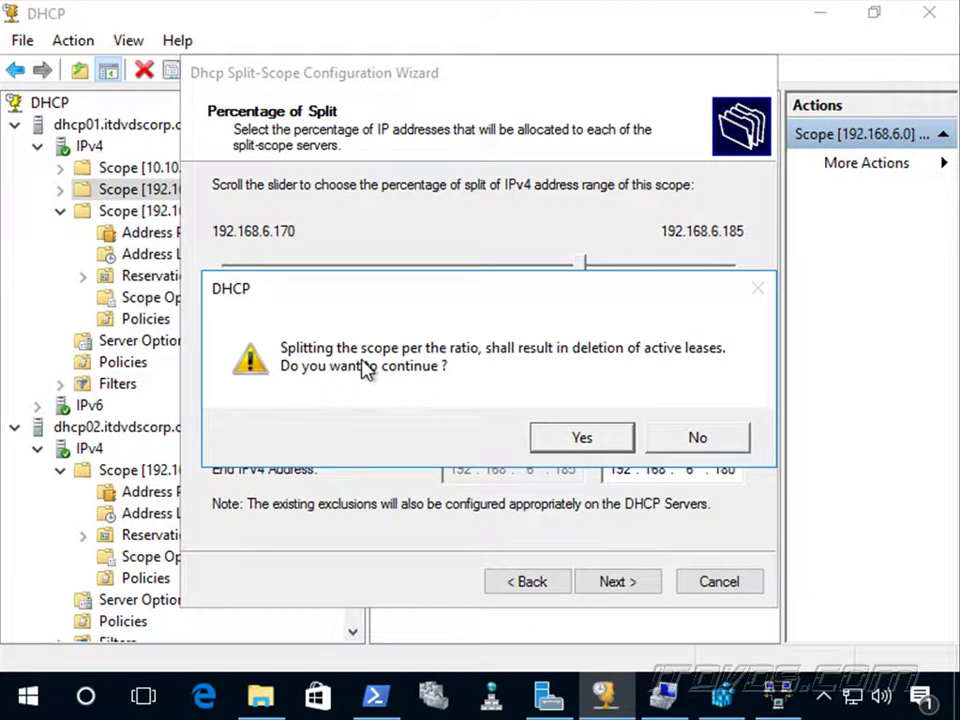
click(614, 445)
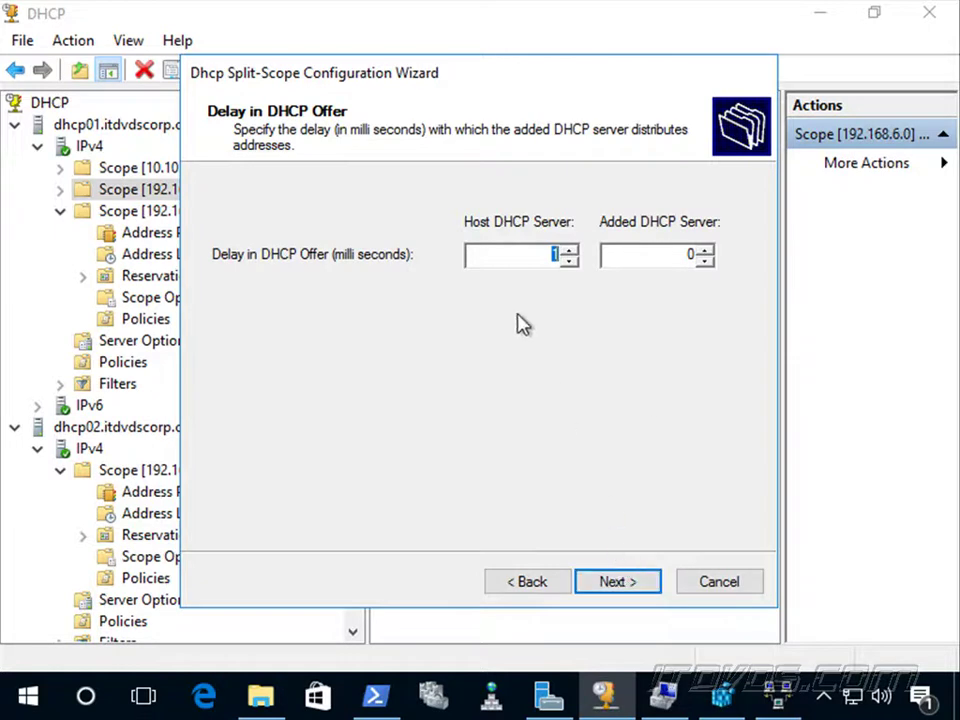
- Set the DHCP offer delay to 1 ms for the host server and 3 ms for the added server, and complete the split-scope configuration
double_click(681, 256)
text(1)
key(Tab)
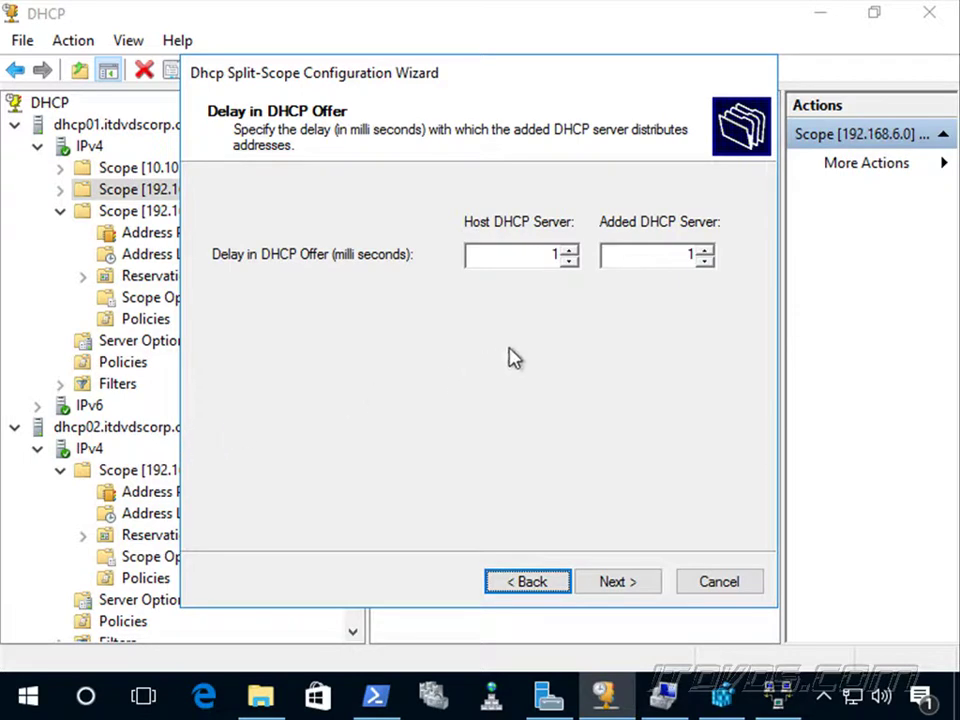
drag(679, 257, 754, 261)
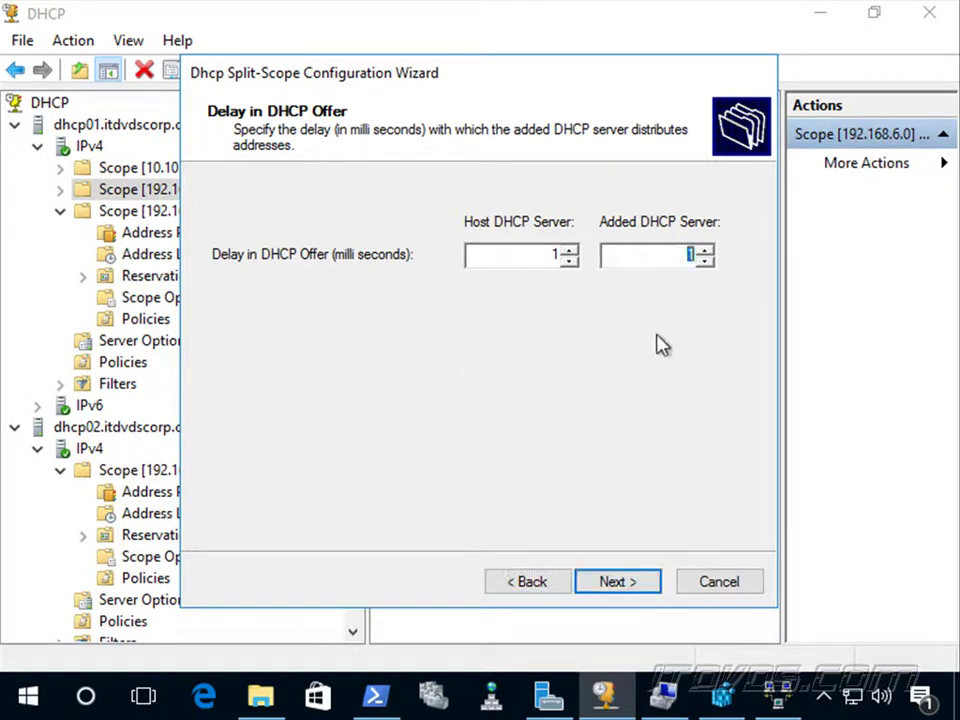
text(5)
drag(671, 259, 797, 266)
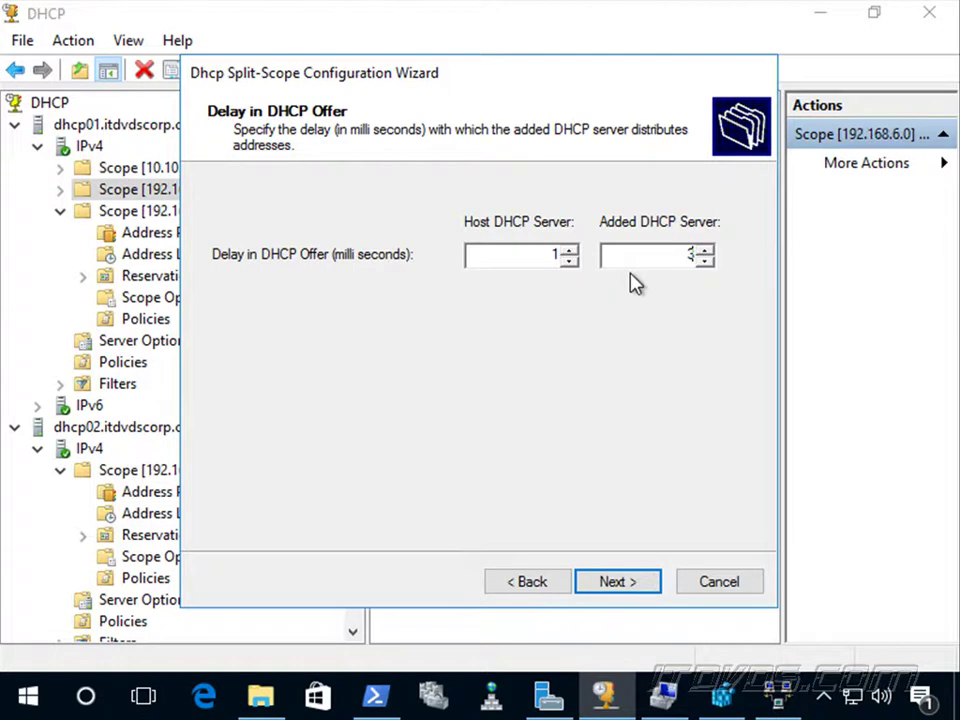
click(626, 585)
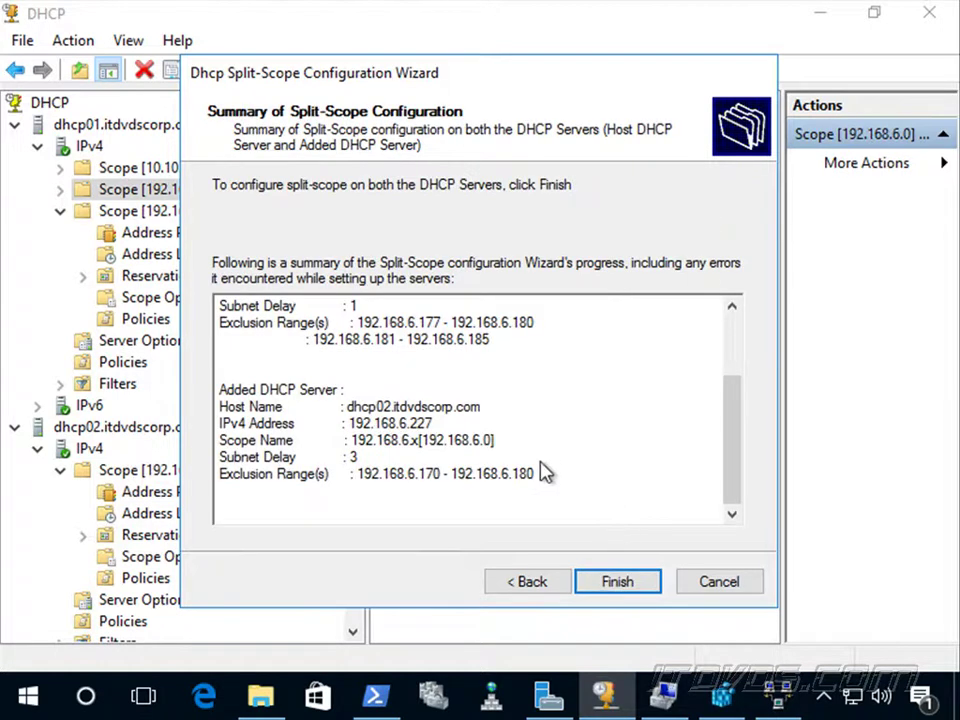
click(626, 582)
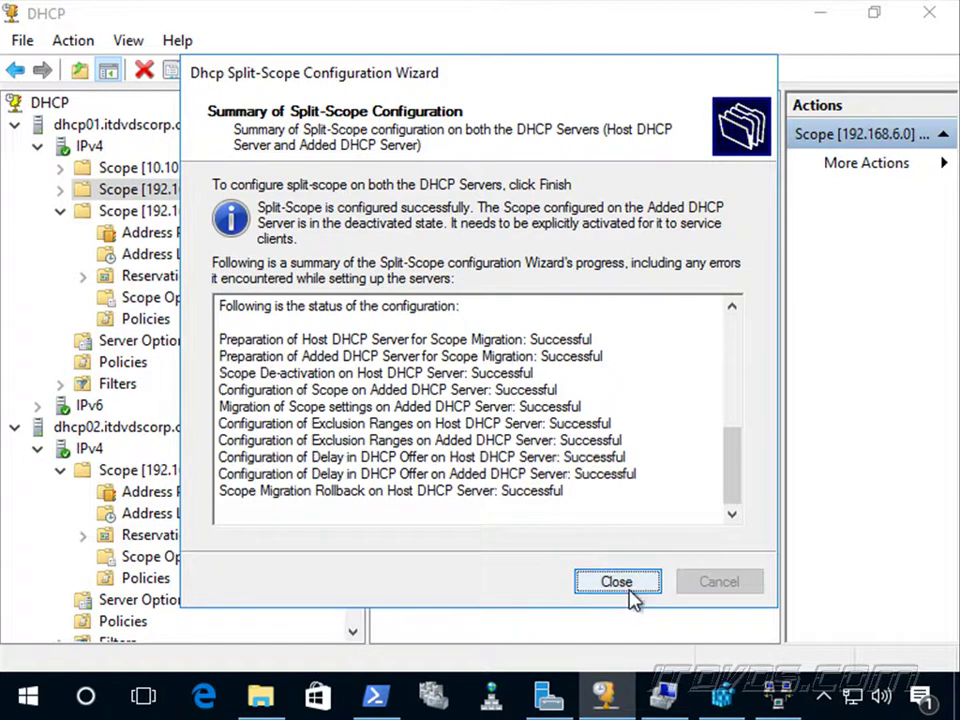
click(617, 582)
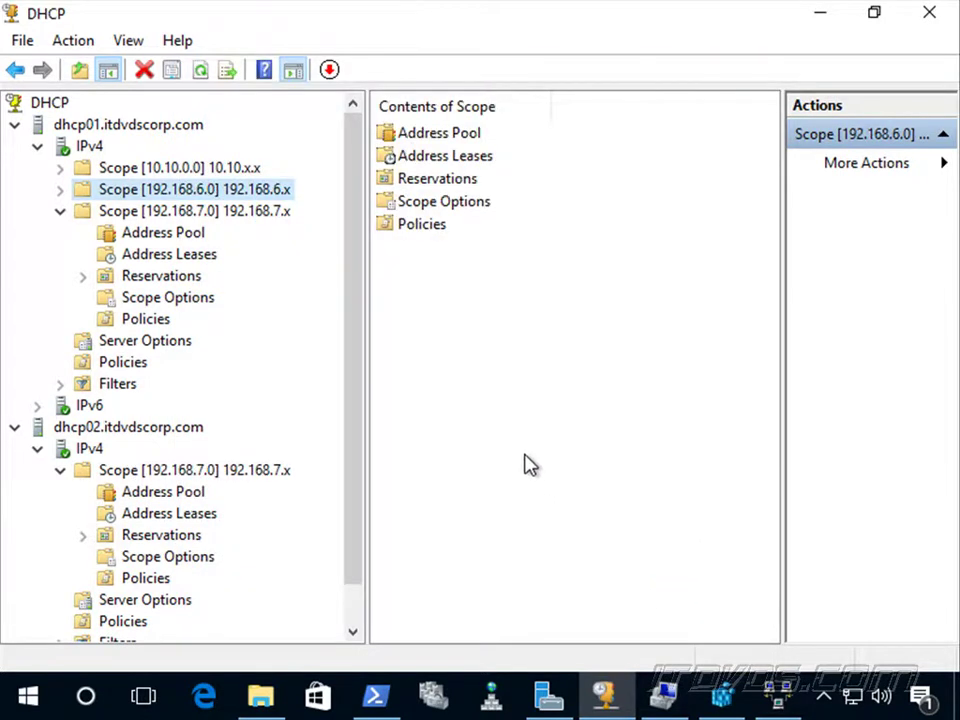
- Refresh the IPv4 scopes of dhcp02 and activate its 192.168.6.x scope
right_click(90, 451)
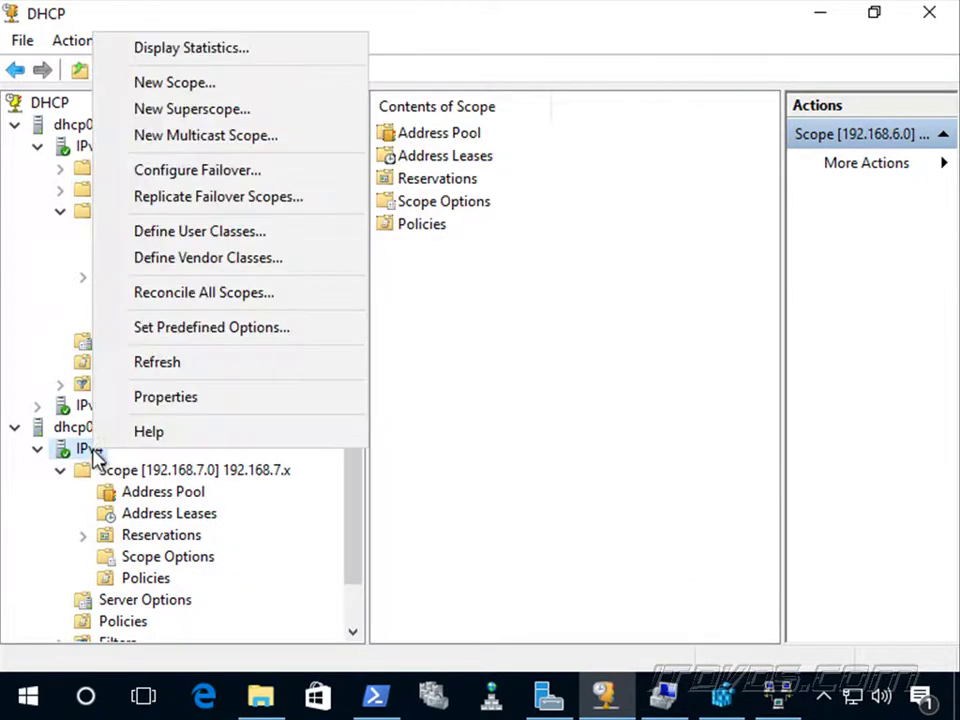
click(162, 363)
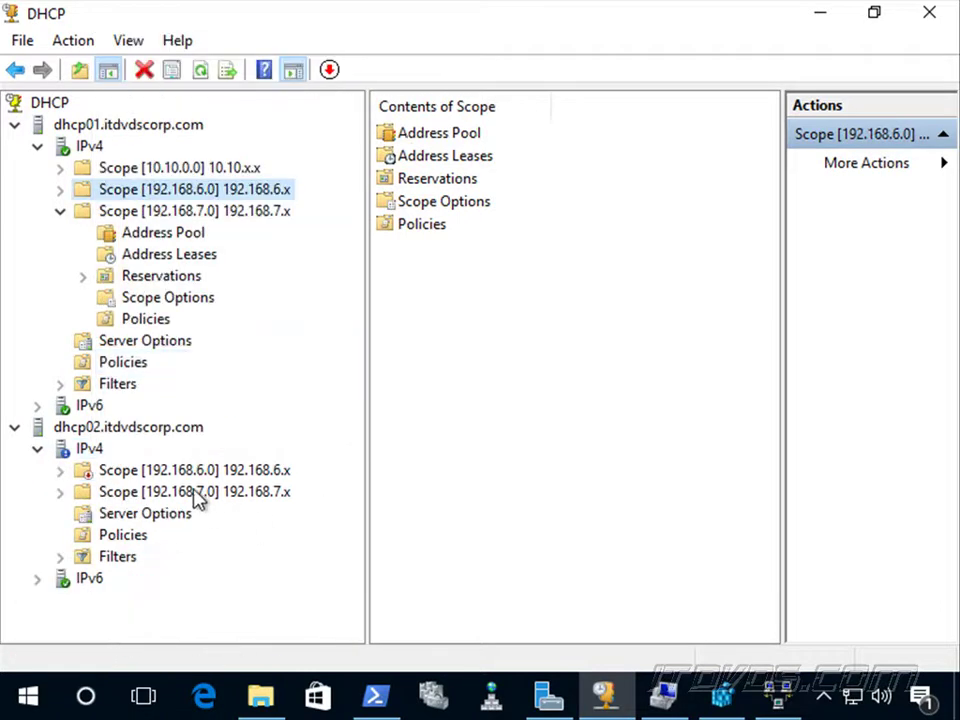
click(60, 470)
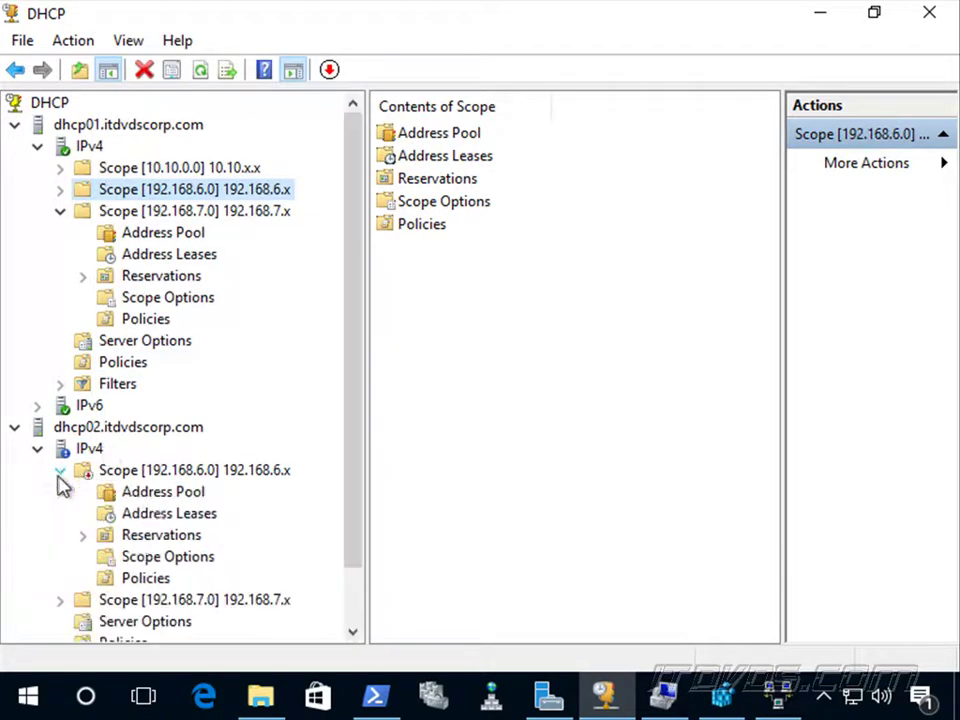
right_click(120, 474)
click(203, 366)
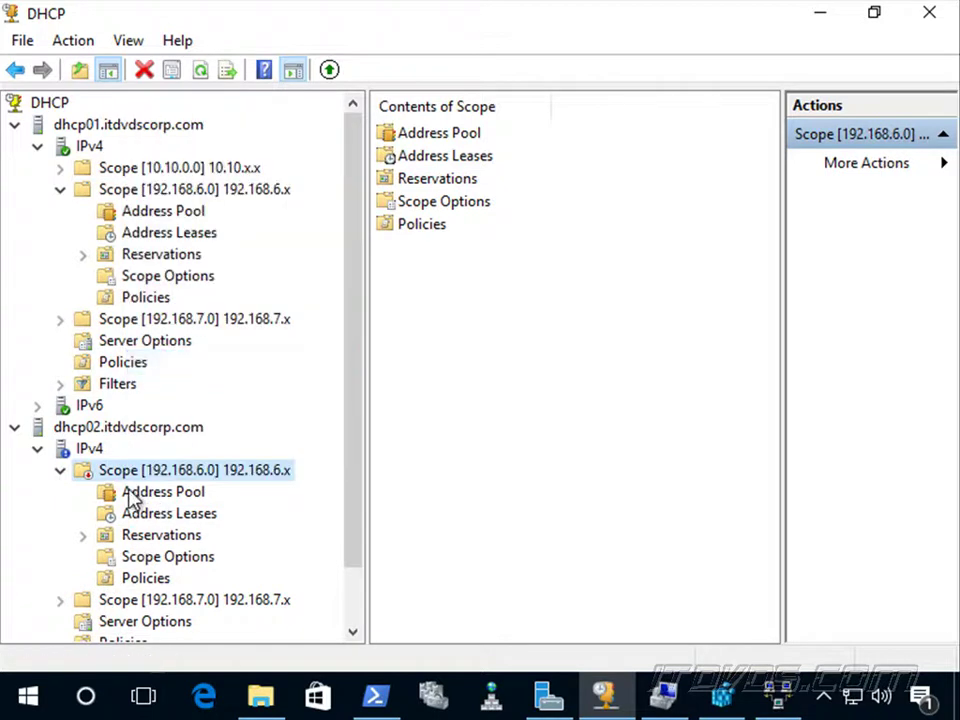
right_click(108, 480)
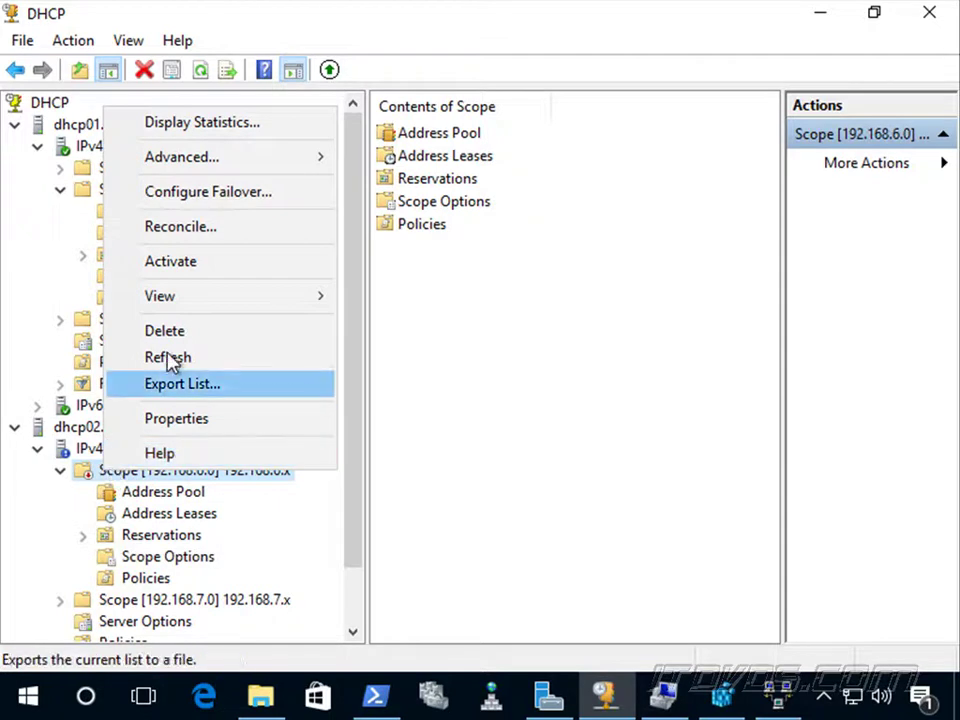
click(200, 264)
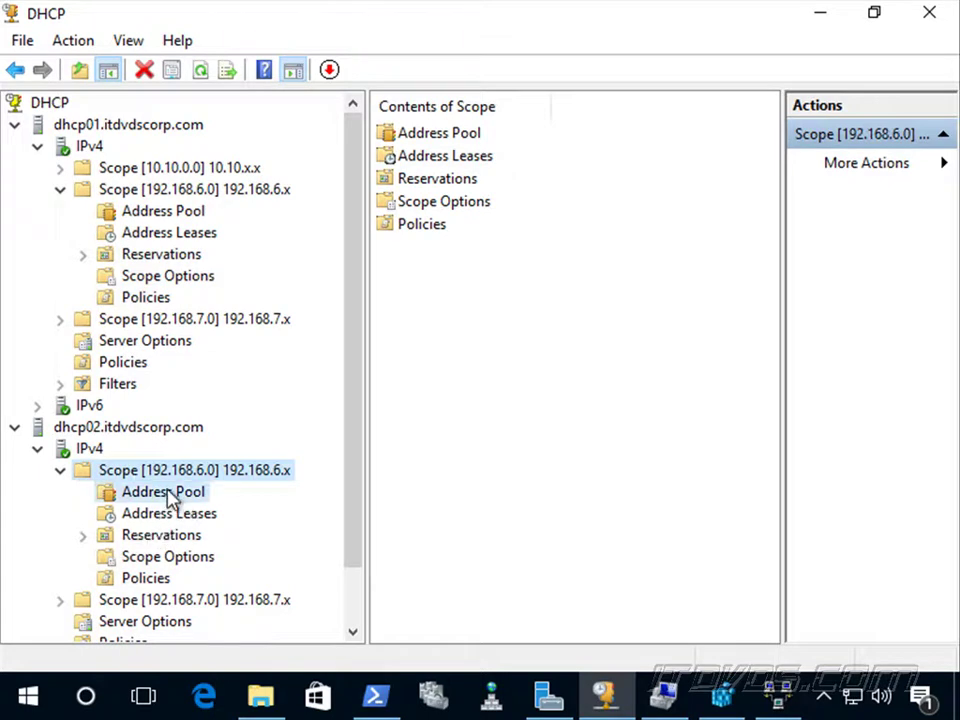
- Compare the address pools of the 192.168.6.x scope on dhcp02 and dhcp01, including their exclusion ranges
click(168, 497)
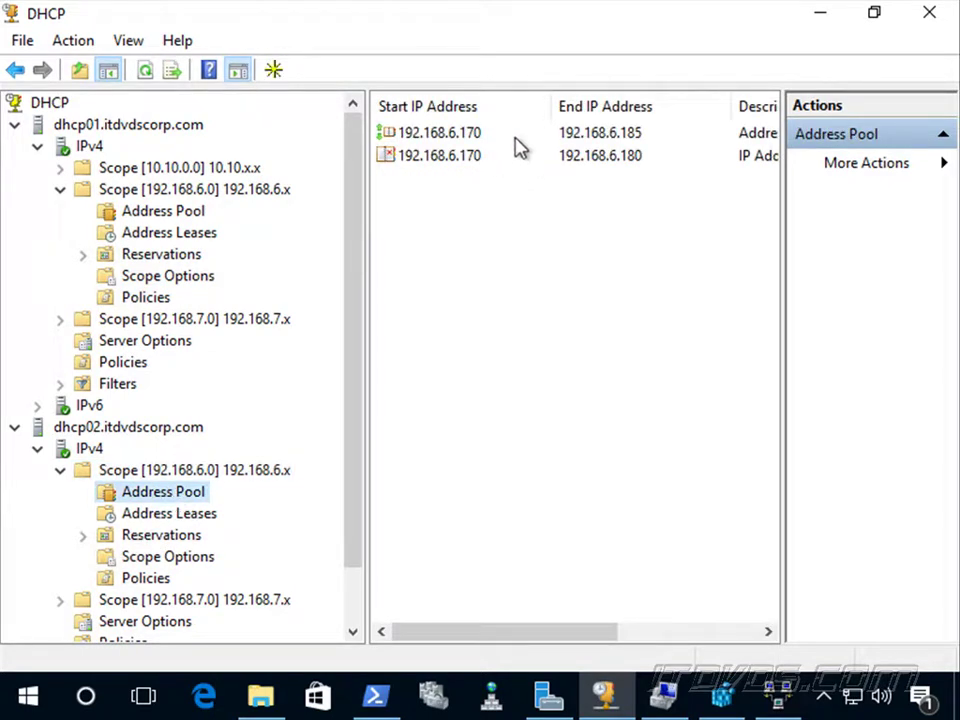
click(448, 138)
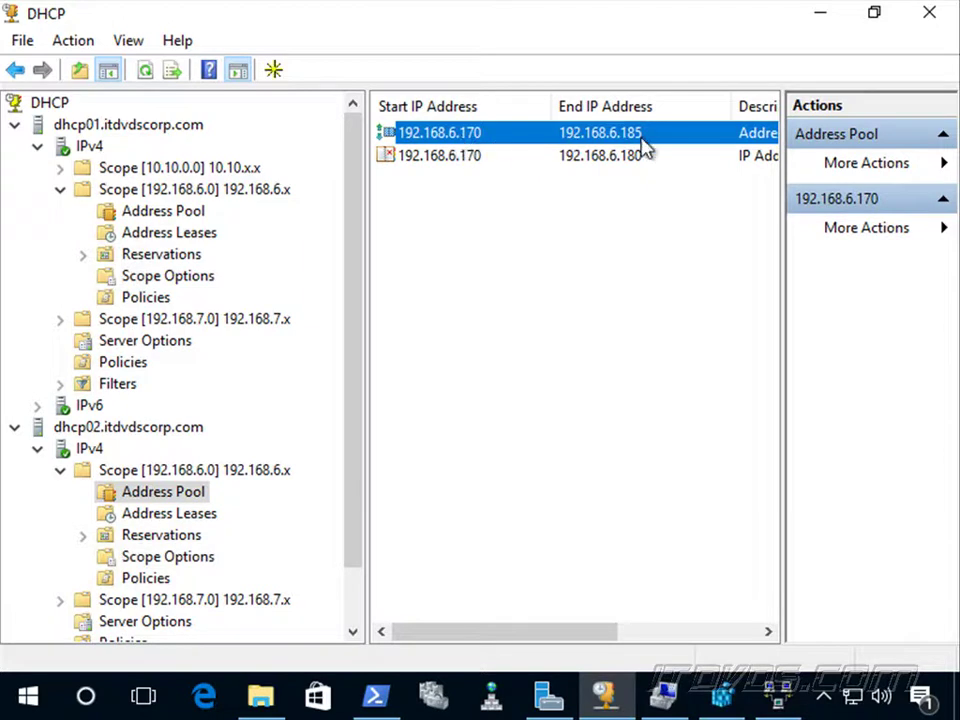
click(172, 210)
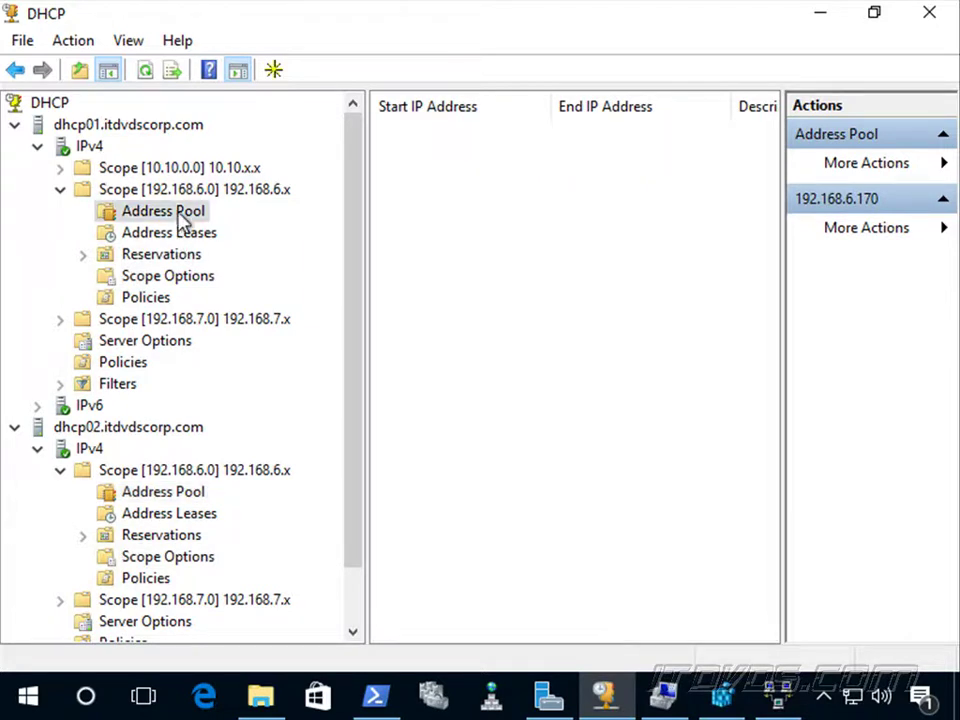
click(499, 134)
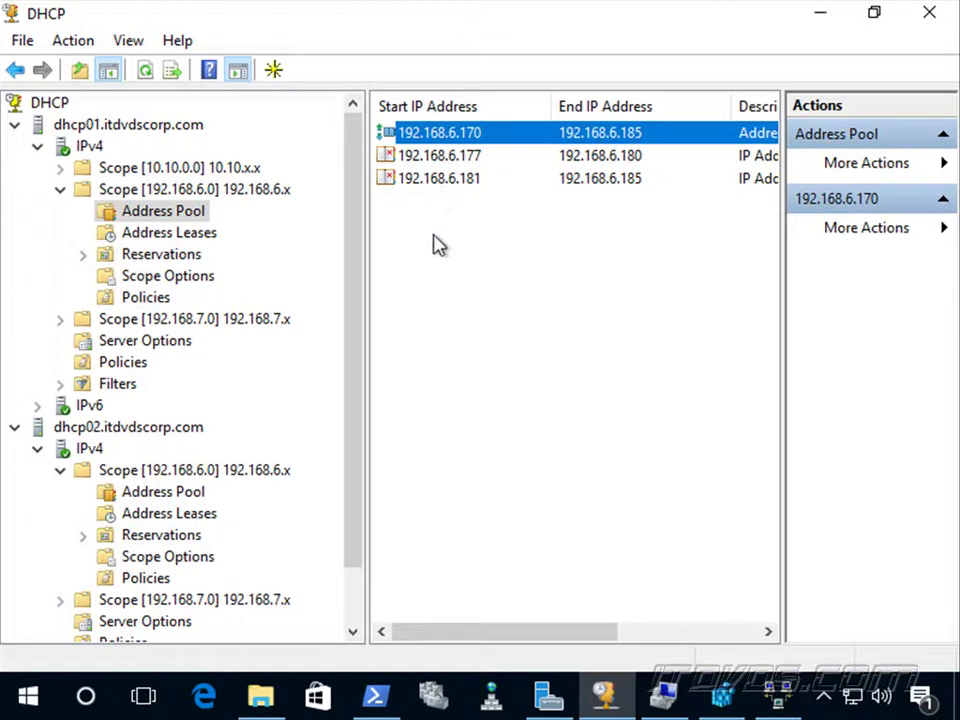
- Examine each exclusion range in the 192.168.6.x address pool on dhcp01 and check it against the exclusion on dhcp02
click(465, 182)
click(476, 155)
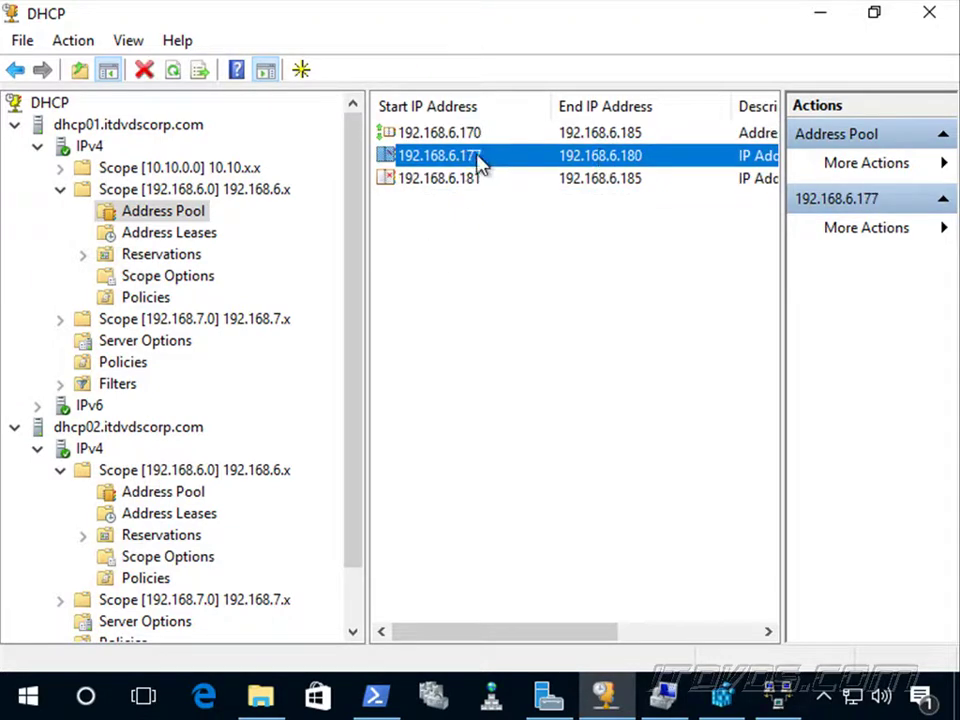
click(474, 185)
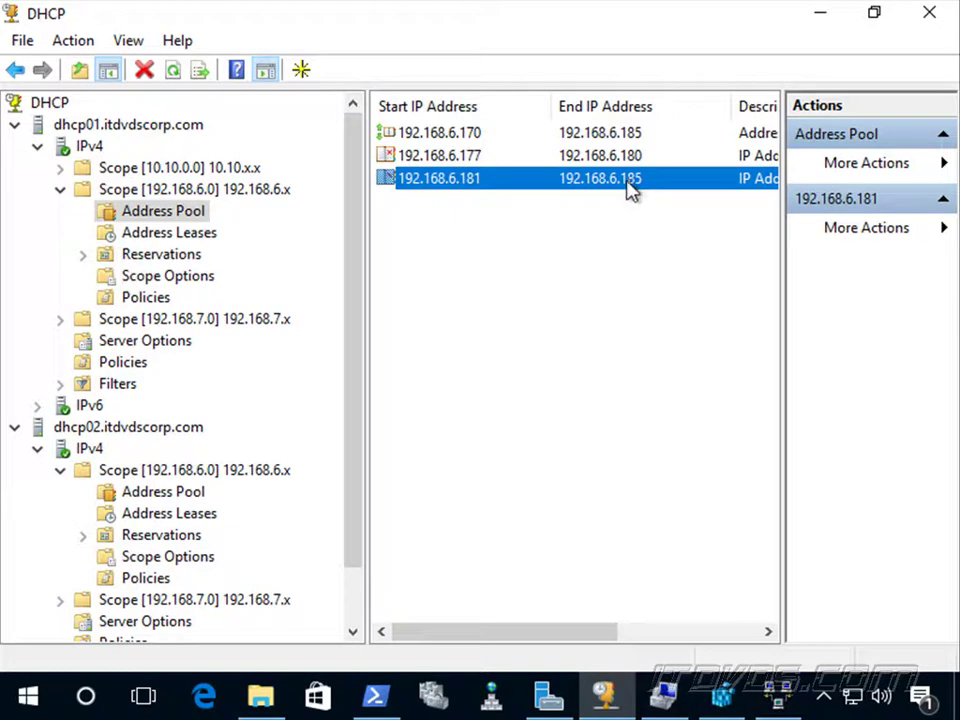
click(177, 493)
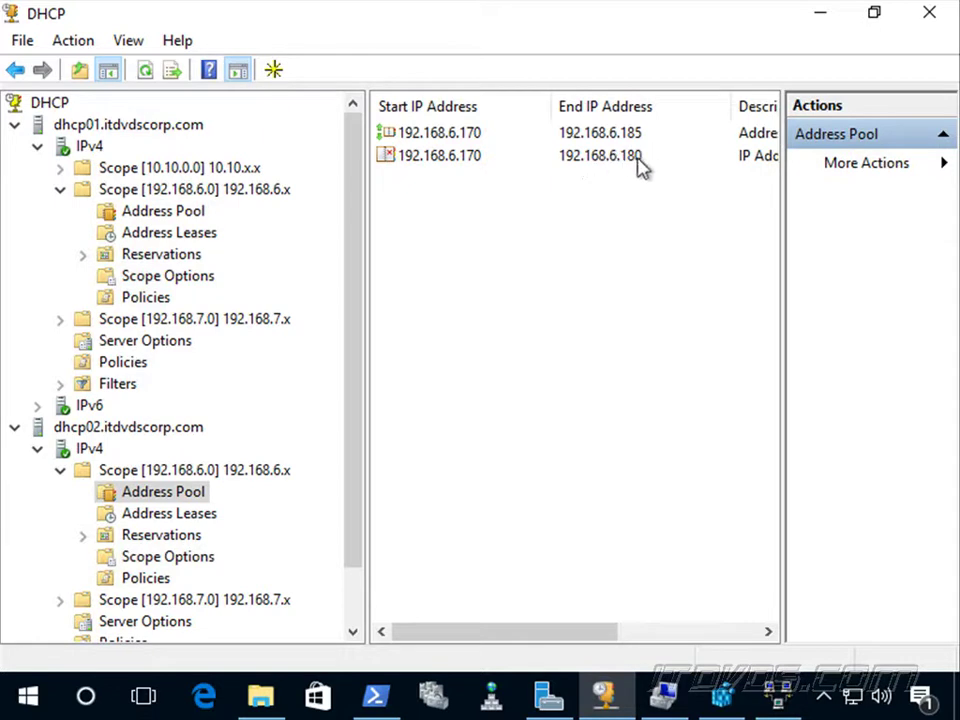
click(507, 163)
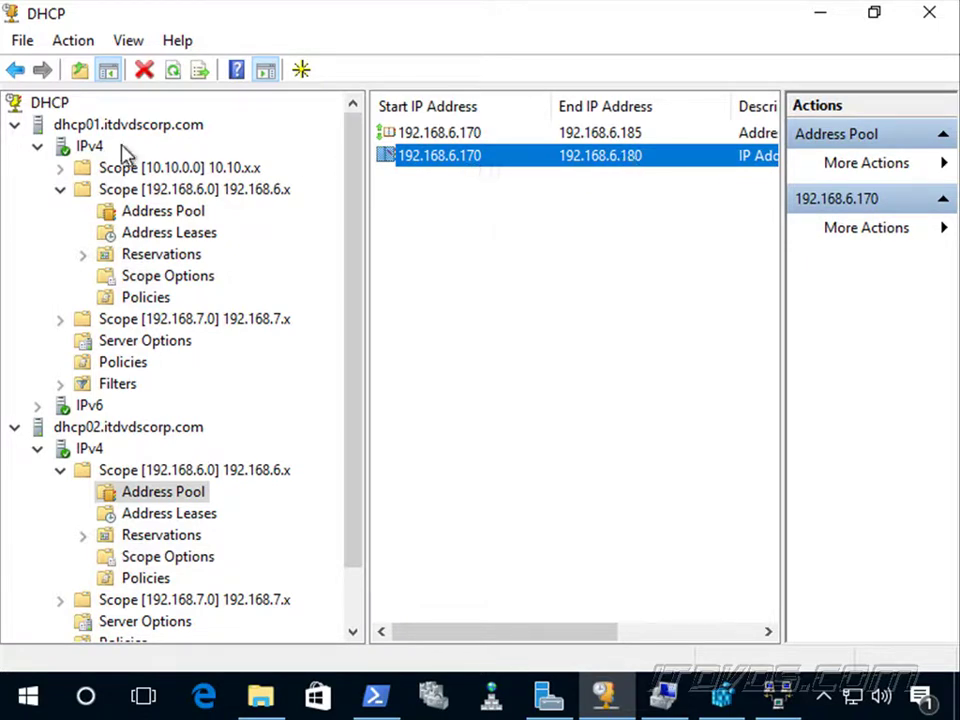
click(166, 212)
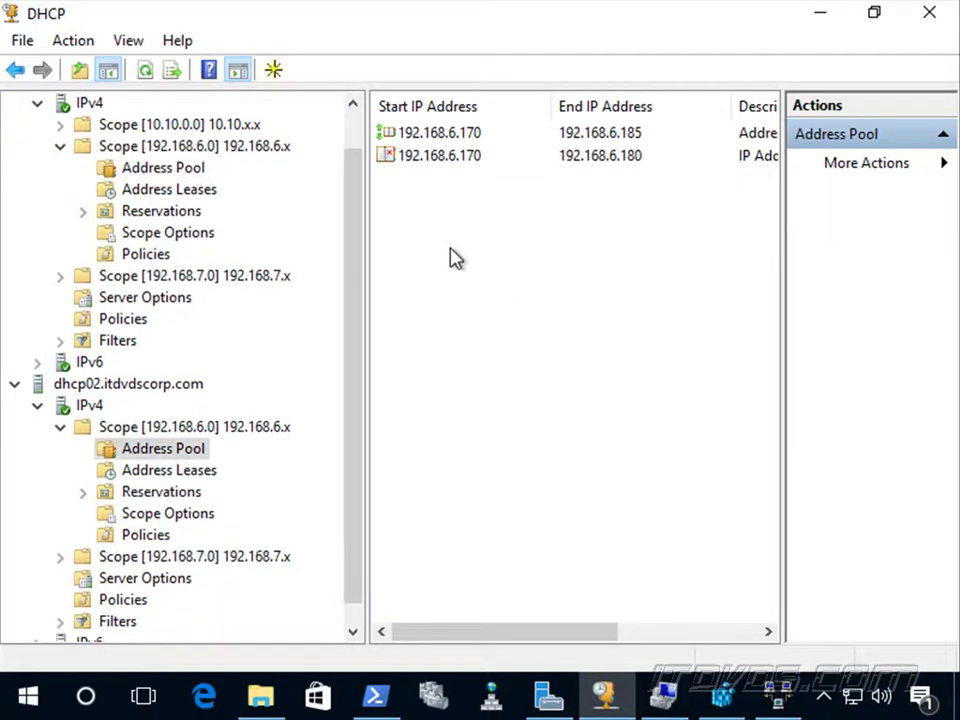
- Review the scope options of dhcp02's 192.168.6.x scope and compare the server options of dhcp02 and dhcp01
click(172, 514)
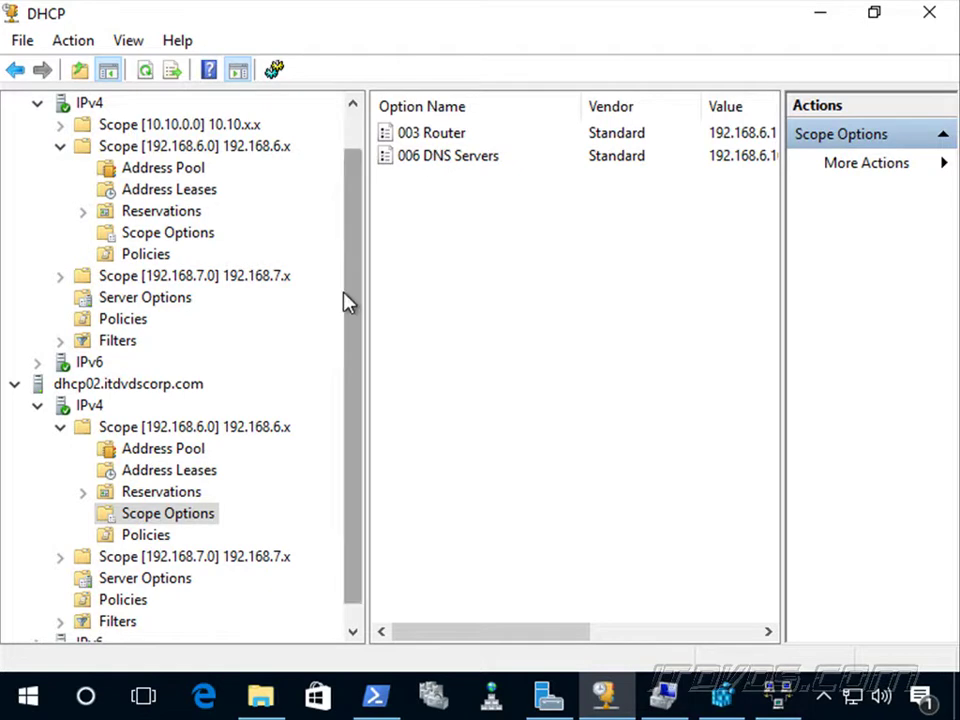
click(163, 588)
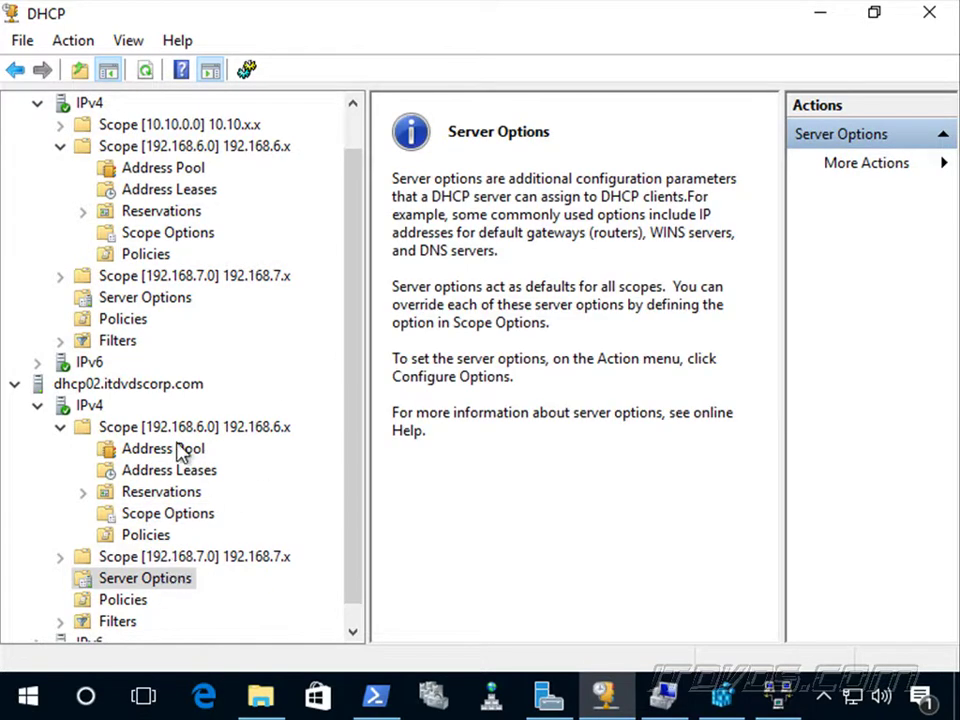
click(148, 300)
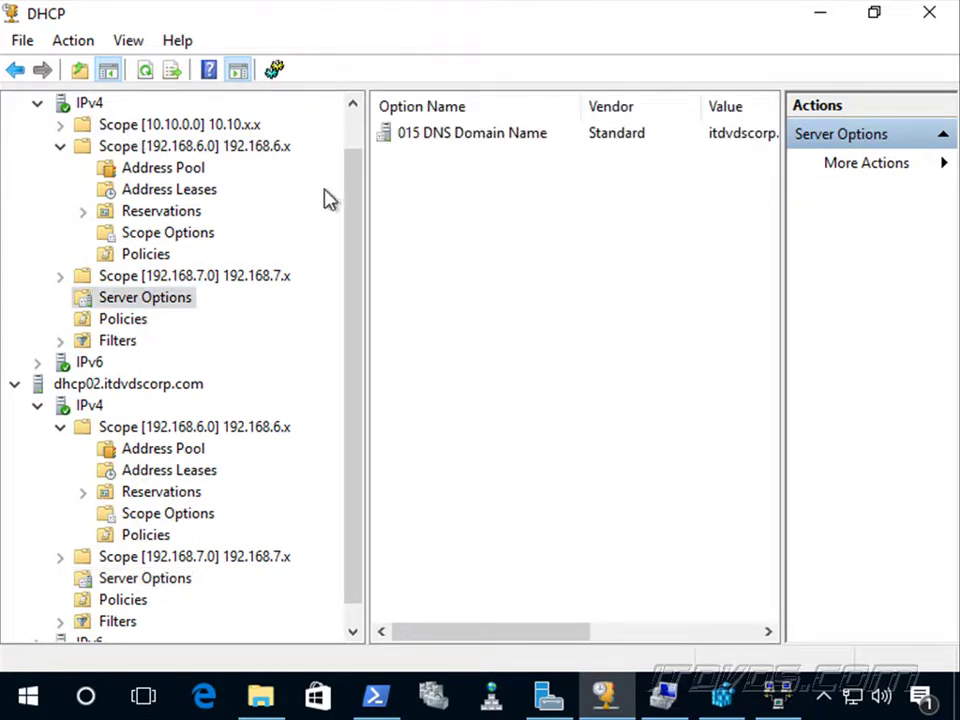
drag(360, 175, 355, 128)
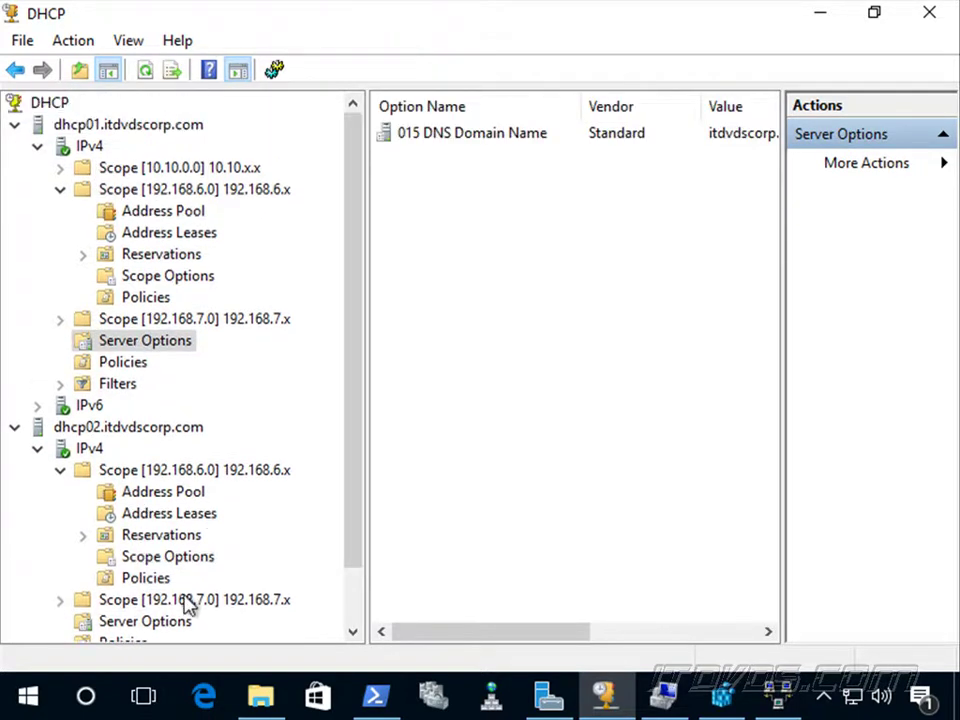
click(150, 621)
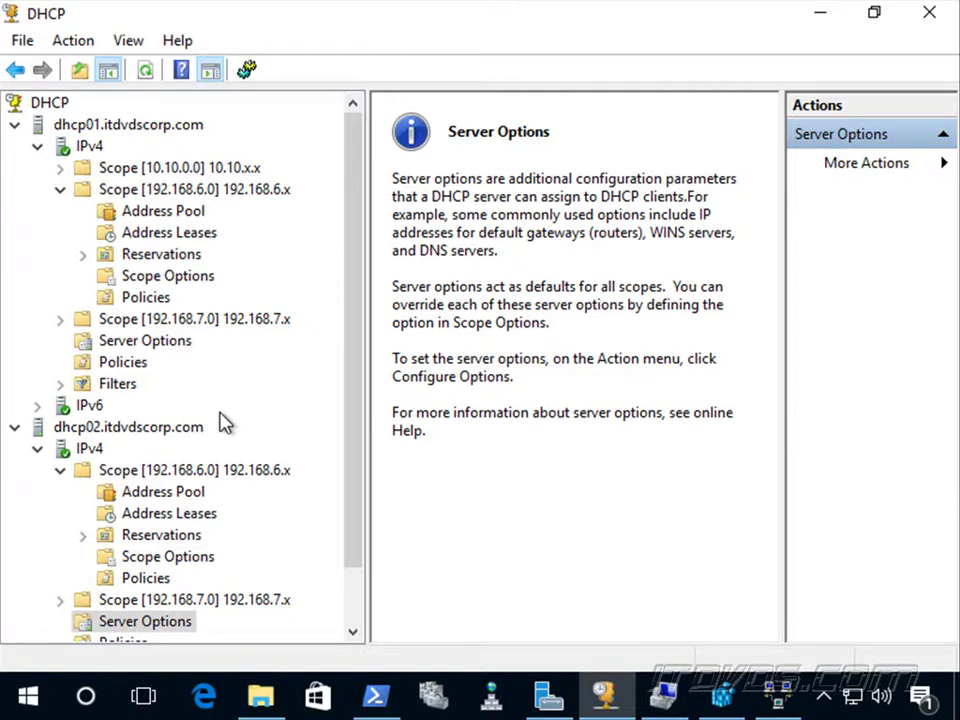
- Recheck the split 192.168.6.x address pools on both servers, finishing on dhcp02's pool
click(165, 493)
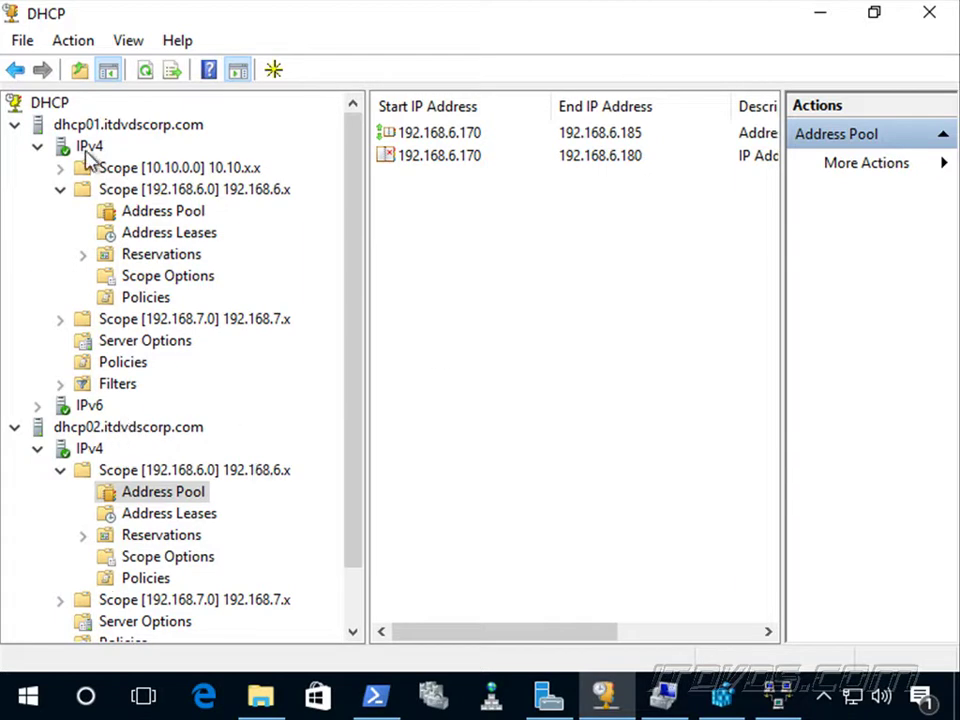
click(160, 211)
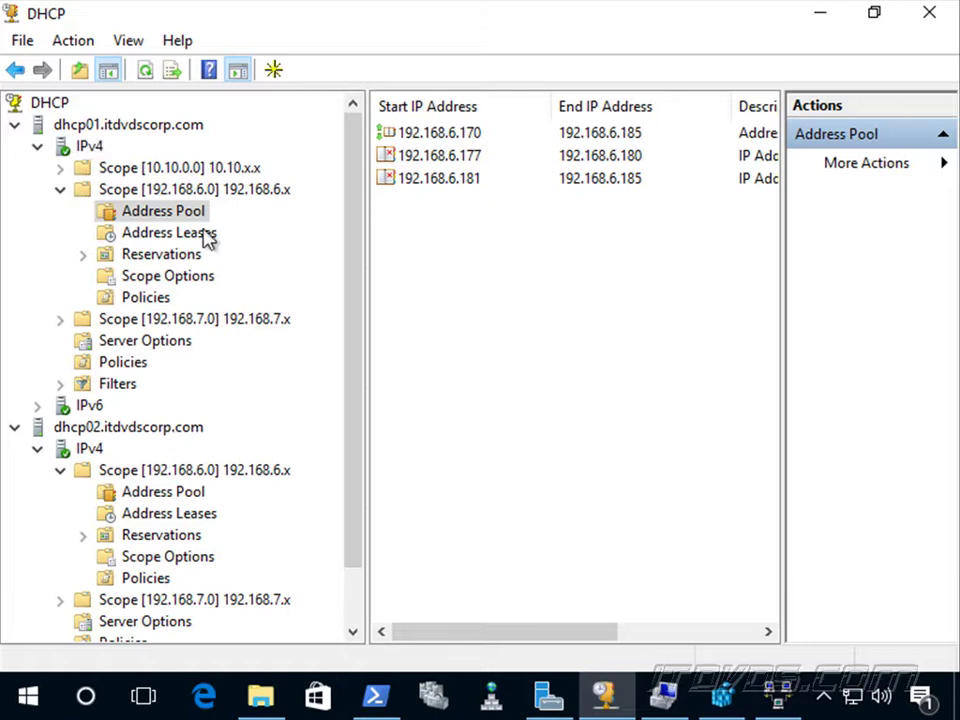
click(158, 493)
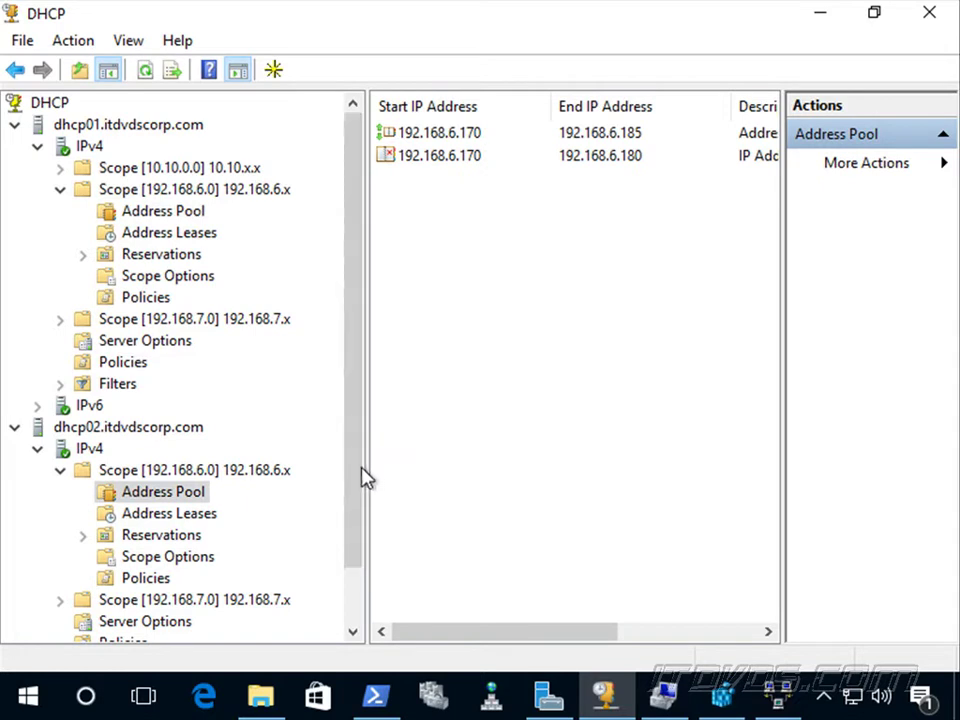